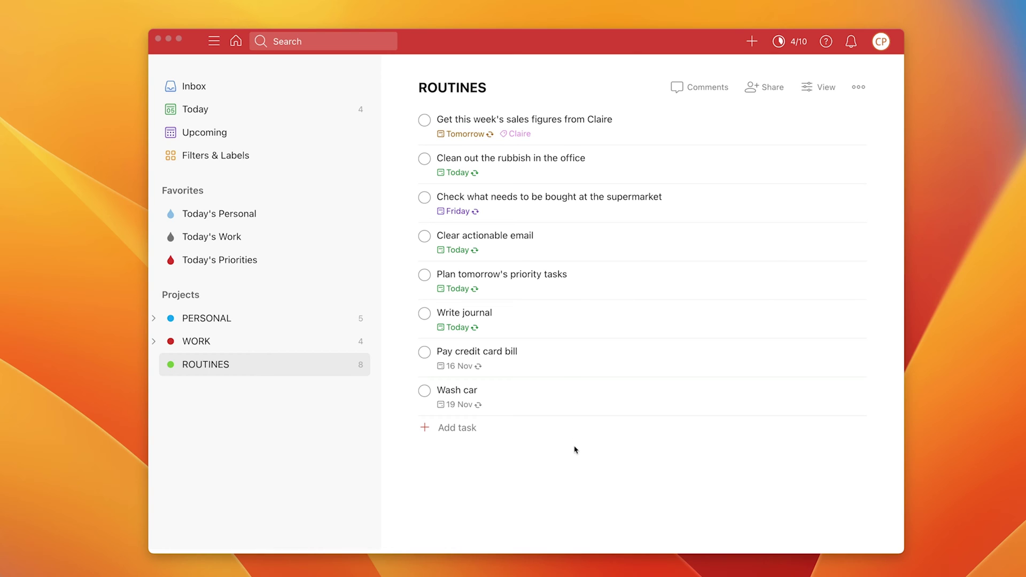
Step: Add an empty section named 'Daily' below the eight ROUTINES tasks
{"action": "left_click", "coordinate": [582, 479]}
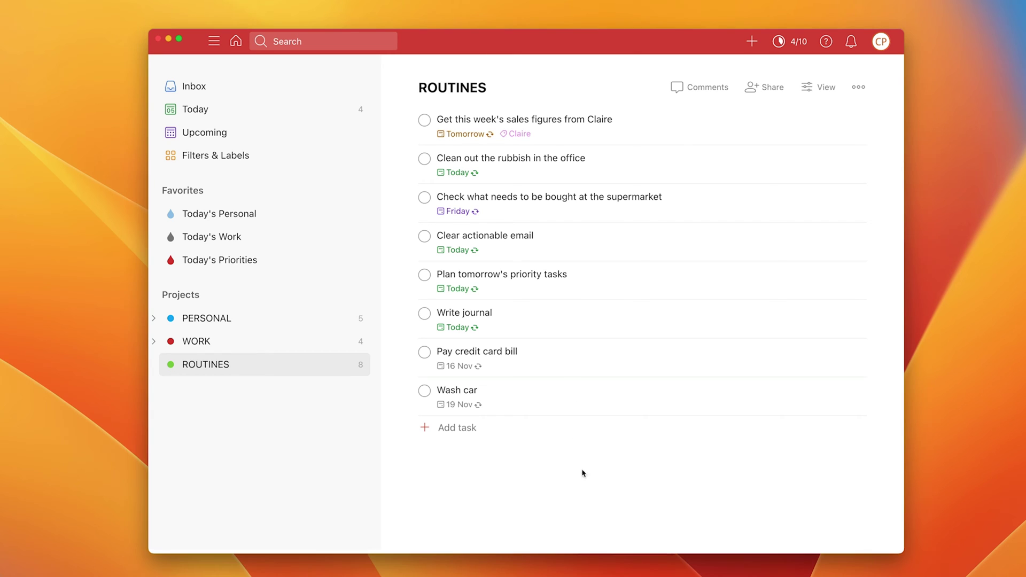
{"action": "mouse_move", "coordinate": [584, 462]}
{"action": "left_click", "coordinate": [632, 455]}
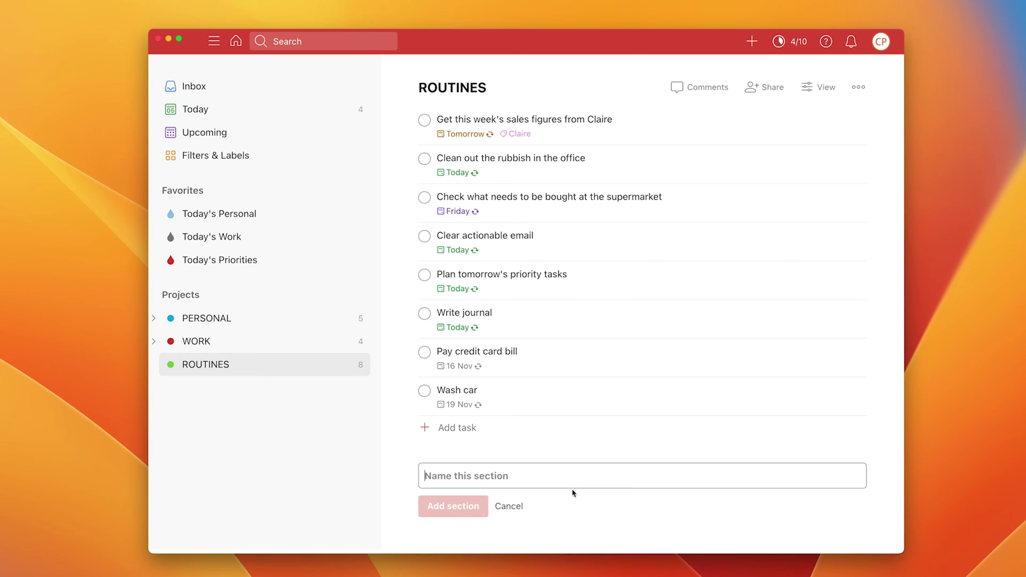
{"action": "type", "text": "Daily"}
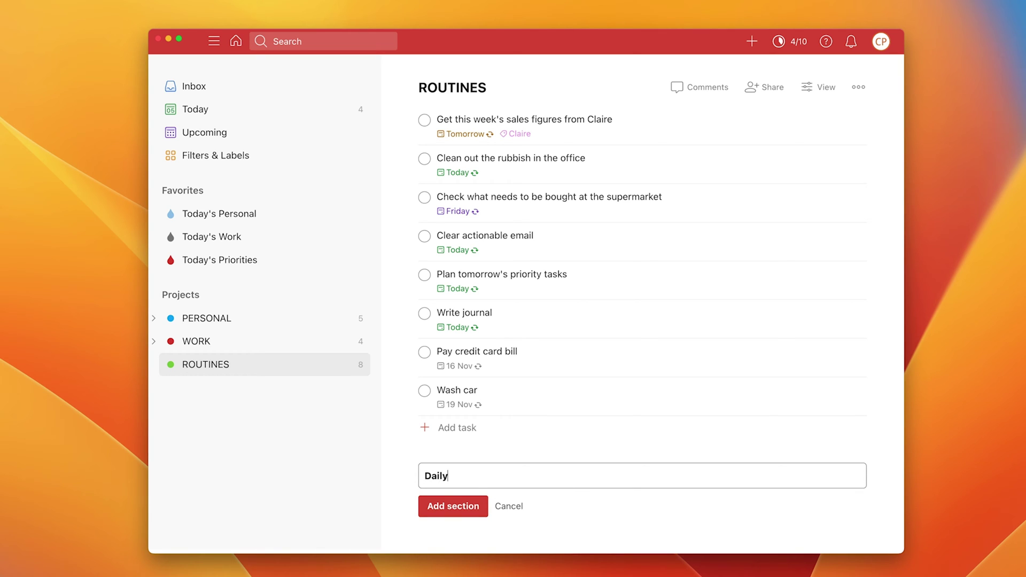
{"action": "left_click", "coordinate": [461, 509]}
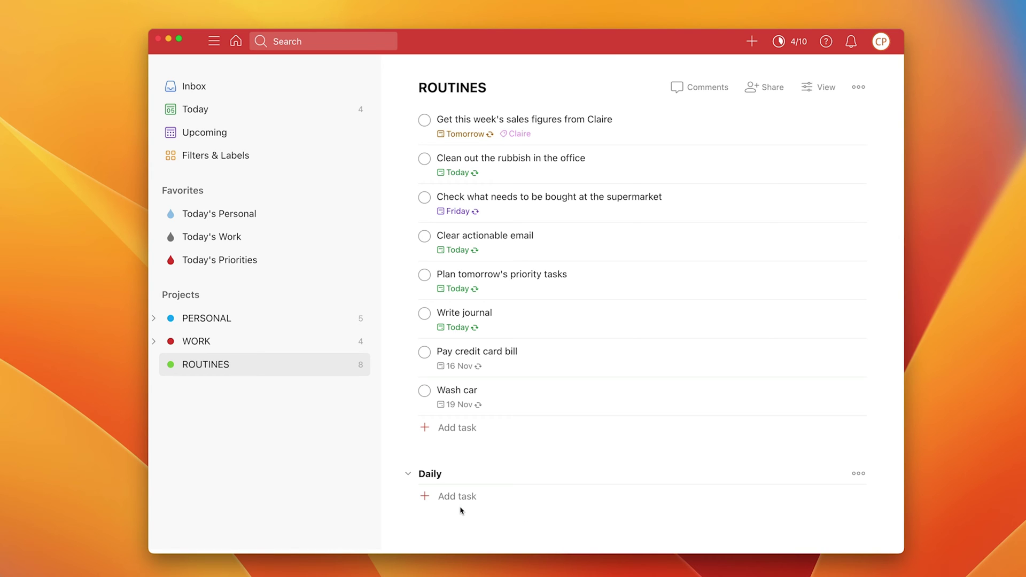
Step: Move Write journal, Clear actionable email and Plan tomorrow's priority tasks into Daily, then collapse it
{"action": "mouse_move", "coordinate": [488, 464]}
{"action": "left_click_drag", "start_coordinate": [408, 314], "coordinate": [420, 473]}
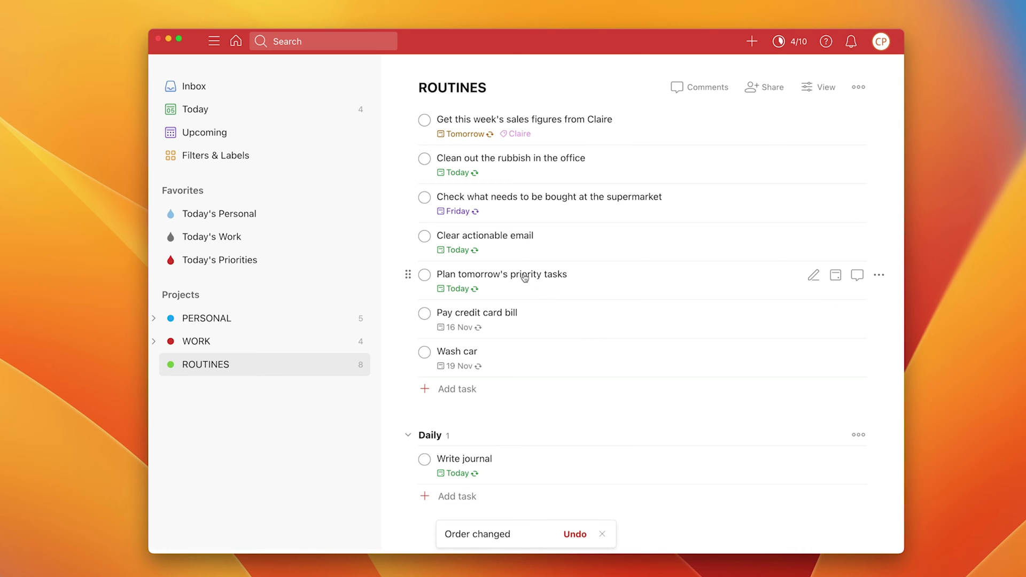
{"action": "left_click_drag", "start_coordinate": [409, 236], "coordinate": [413, 476]}
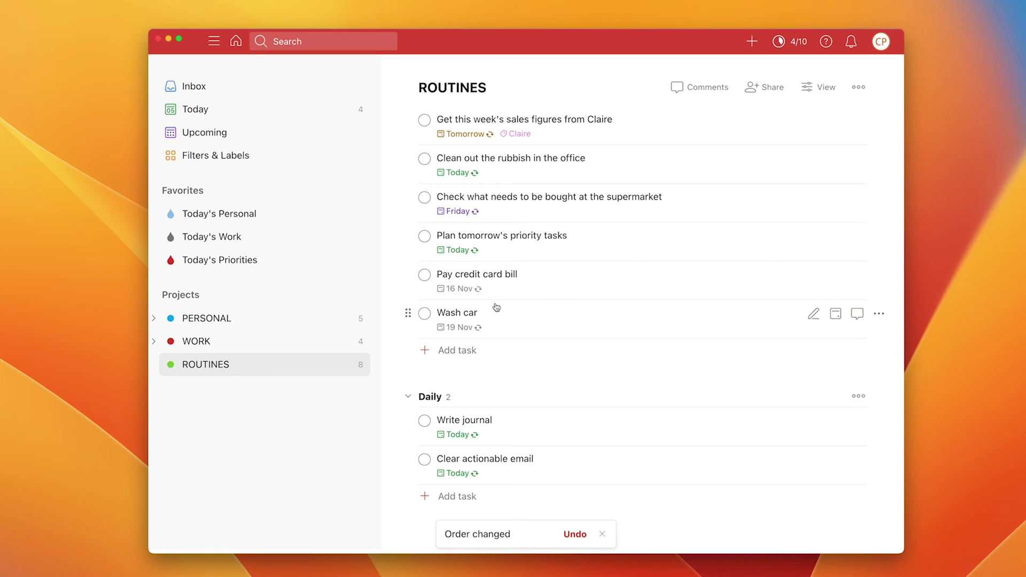
{"action": "left_click_drag", "start_coordinate": [408, 236], "coordinate": [410, 390]}
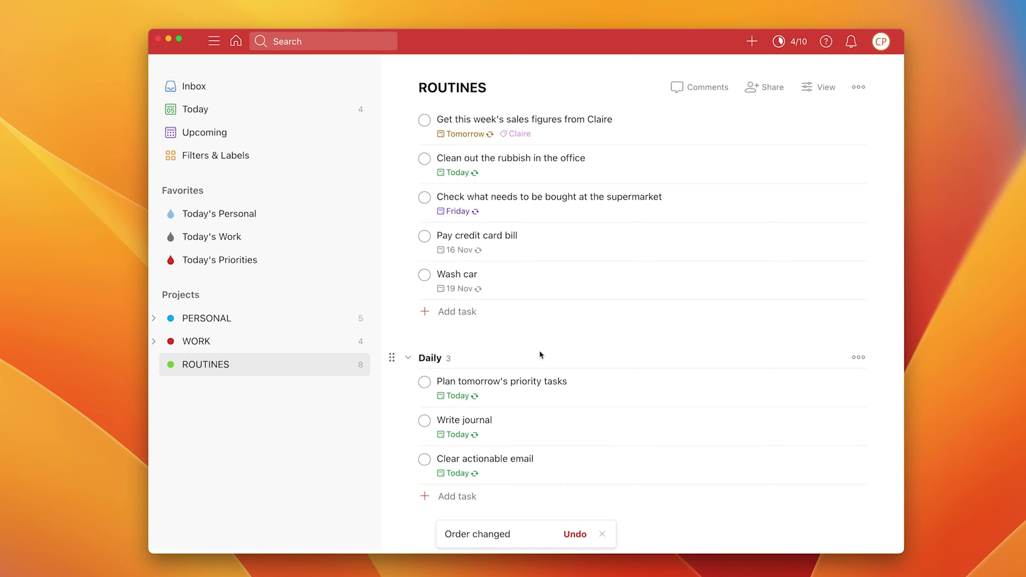
{"action": "mouse_move", "coordinate": [541, 338]}
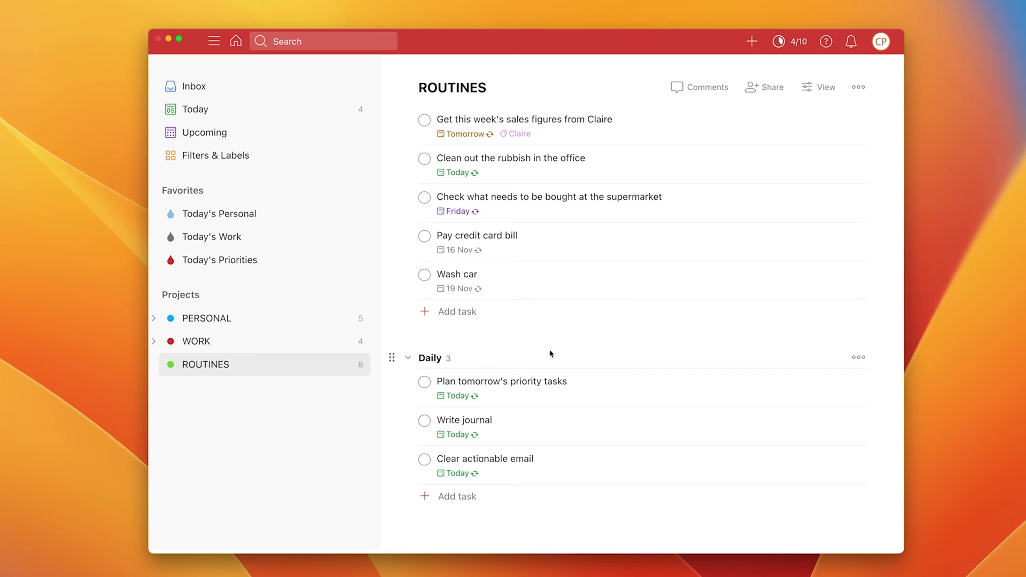
{"action": "left_click", "coordinate": [409, 359]}
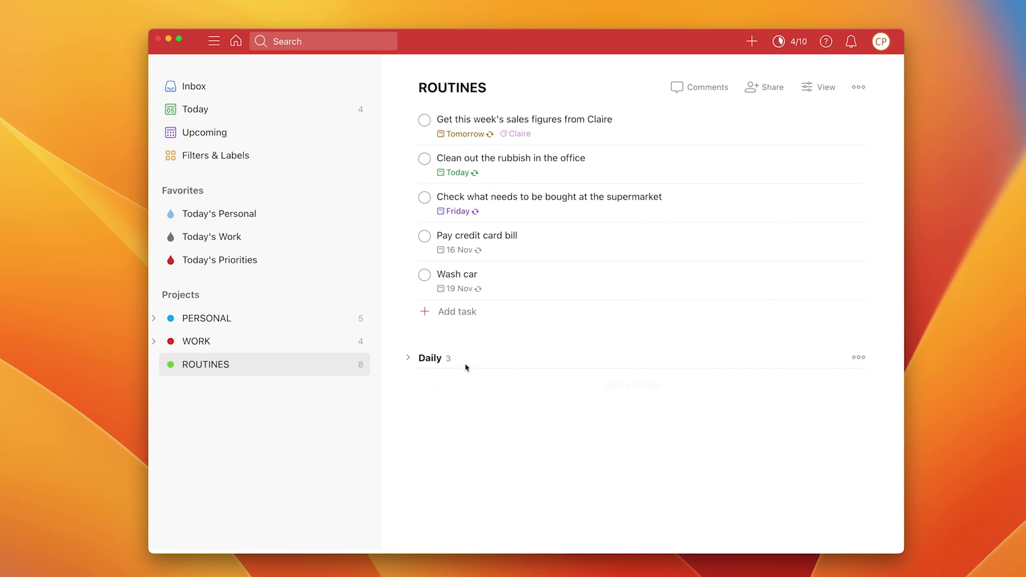
Step: Create an empty 'Weekly' section below Daily and briefly view Wash car's details
{"action": "mouse_move", "coordinate": [481, 389]}
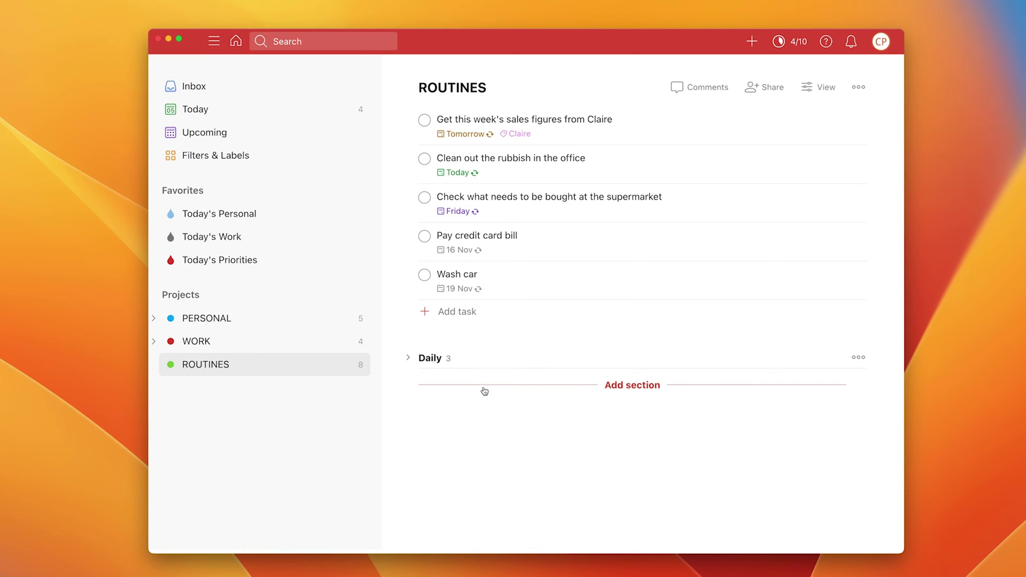
{"action": "left_click", "coordinate": [614, 386]}
{"action": "type", "text": "Weekly"}
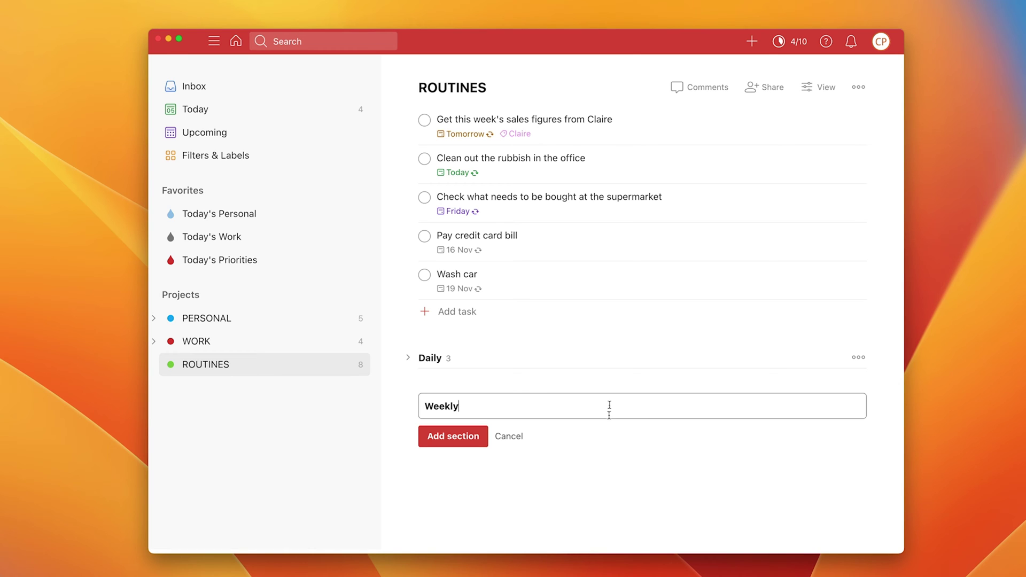
{"action": "left_click", "coordinate": [454, 440]}
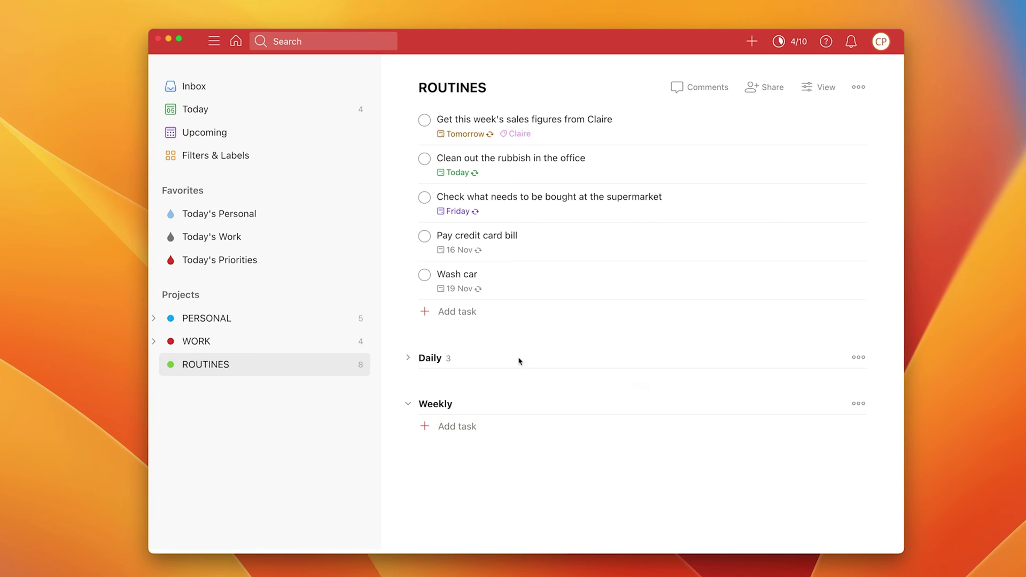
{"action": "left_click", "coordinate": [494, 283]}
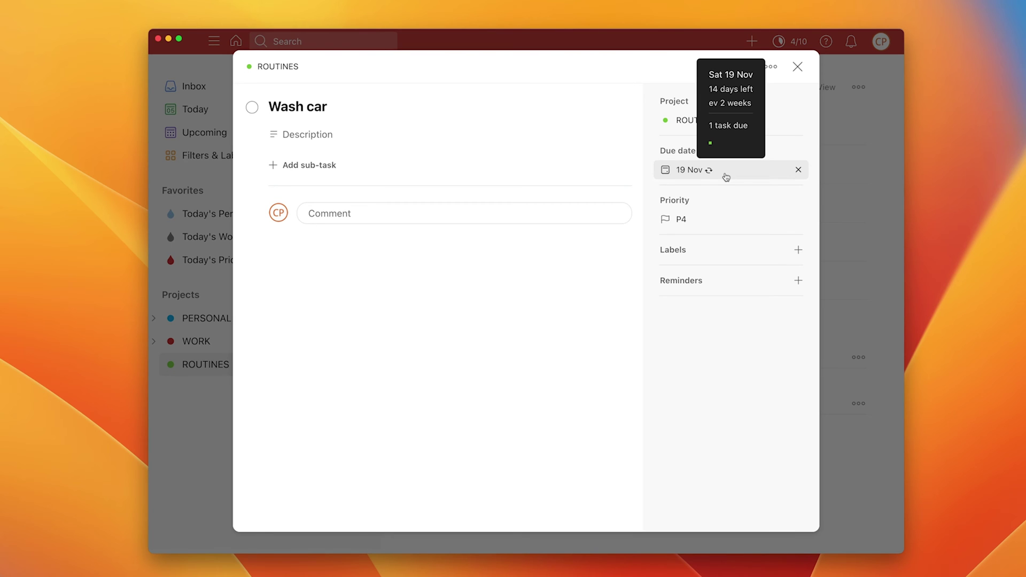
{"action": "left_click", "coordinate": [798, 66]}
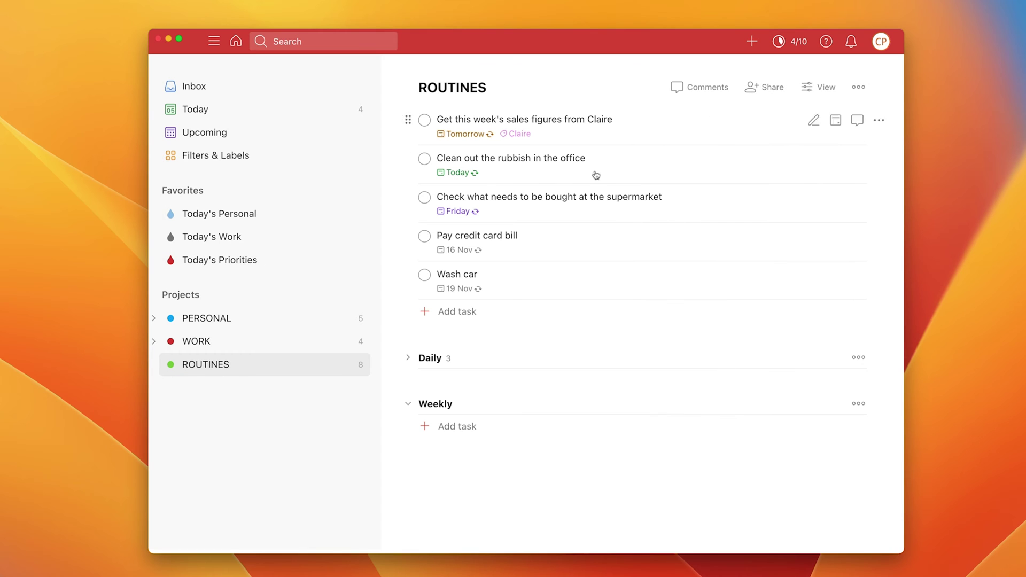
Step: Move Wash car, the supermarket, rubbish and weekly sales figures tasks into Weekly
{"action": "left_click_drag", "start_coordinate": [410, 274], "coordinate": [408, 398]}
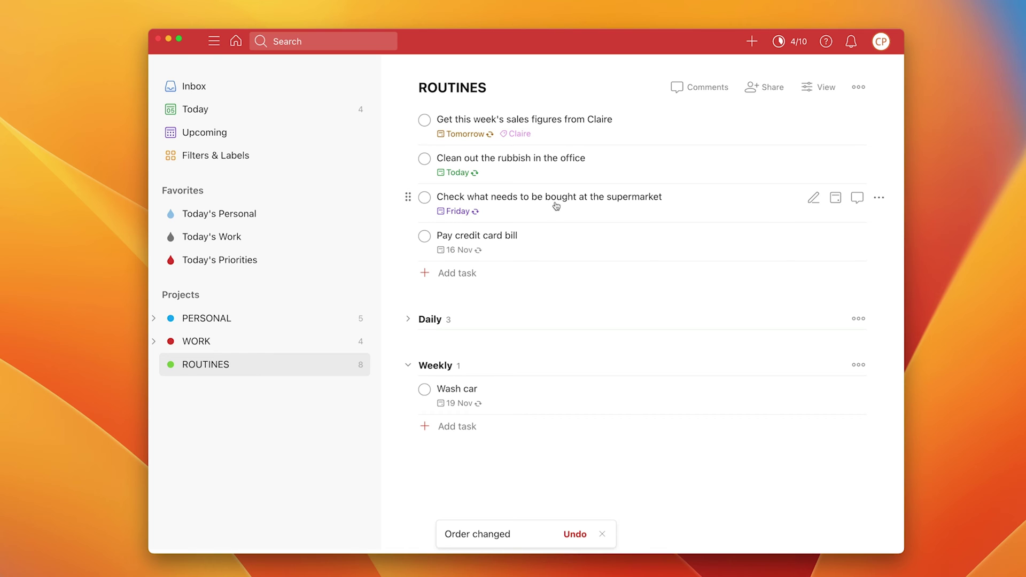
{"action": "left_click_drag", "start_coordinate": [406, 197], "coordinate": [410, 363]}
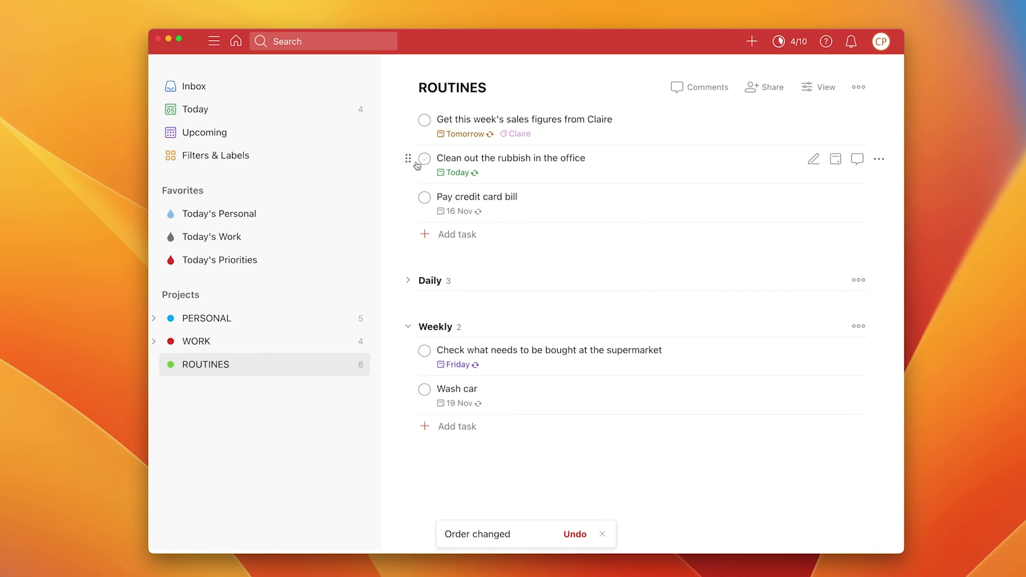
{"action": "left_click_drag", "start_coordinate": [407, 159], "coordinate": [430, 316]}
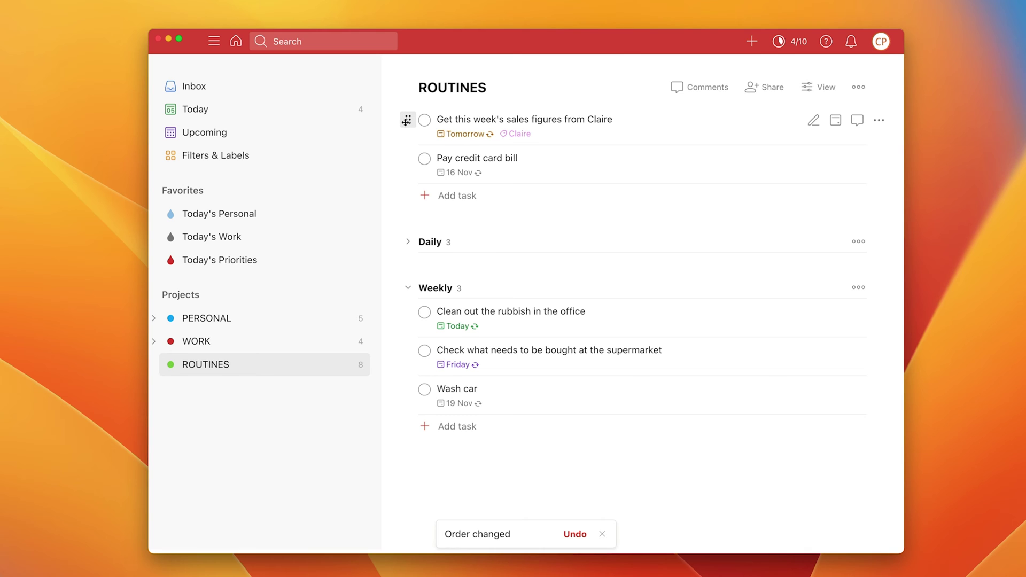
{"action": "left_click_drag", "start_coordinate": [407, 120], "coordinate": [410, 282]}
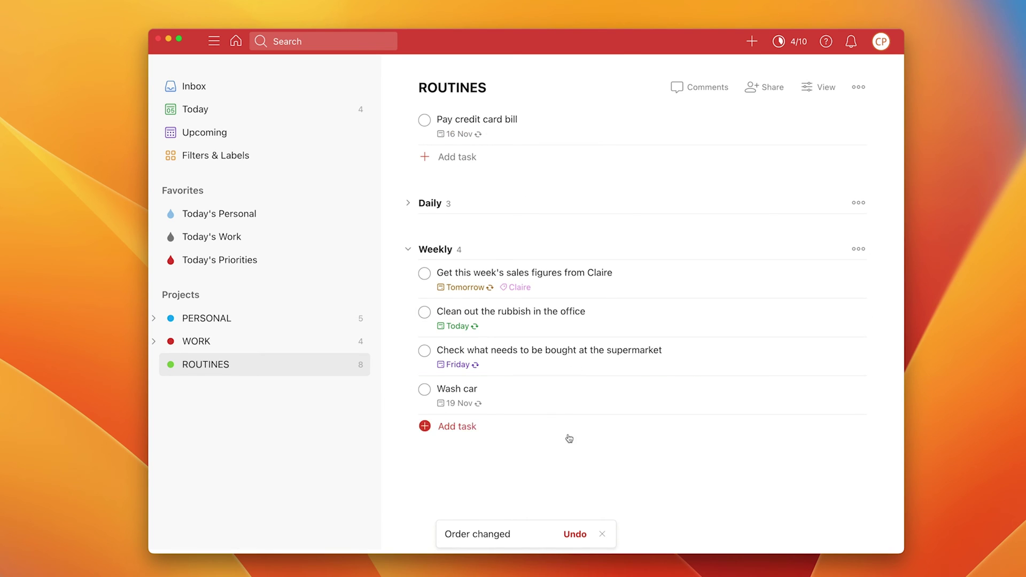
{"action": "mouse_move", "coordinate": [597, 452]}
Step: Collapse Weekly, add a 'Monthly' section, and move Pay credit card bill into it
{"action": "left_click", "coordinate": [408, 250]}
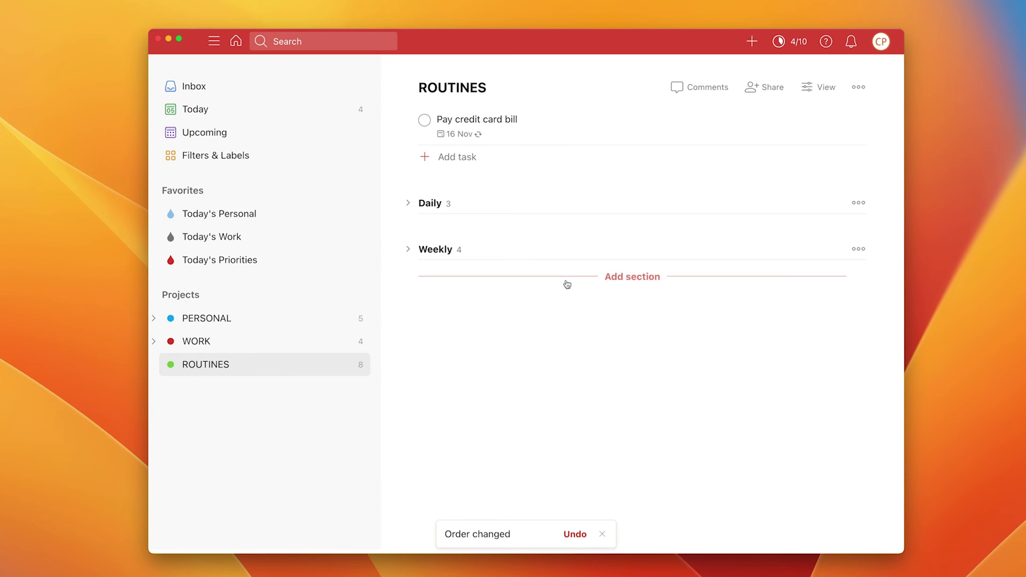
{"action": "left_click", "coordinate": [641, 283]}
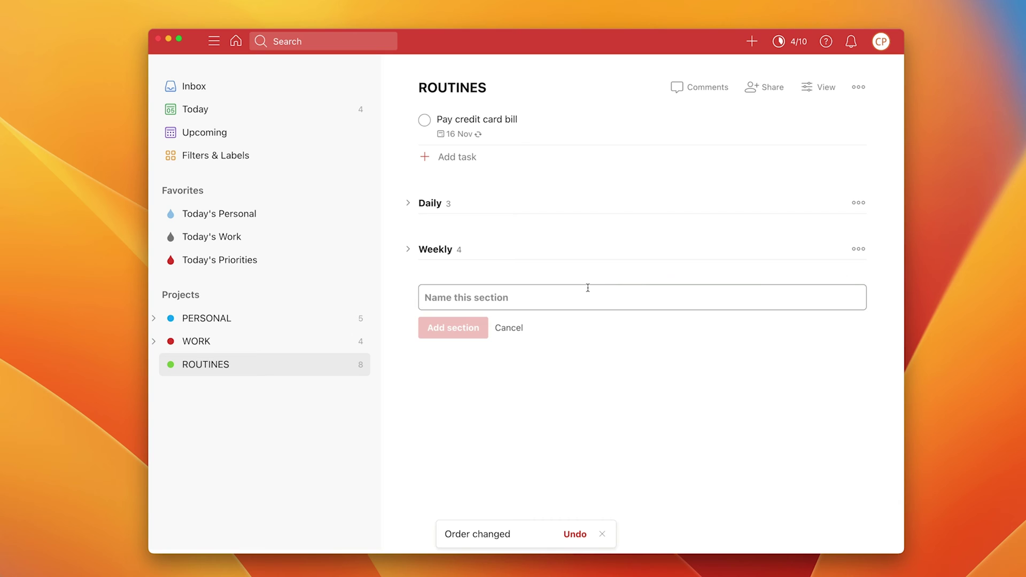
{"action": "type", "text": "Monthl"}
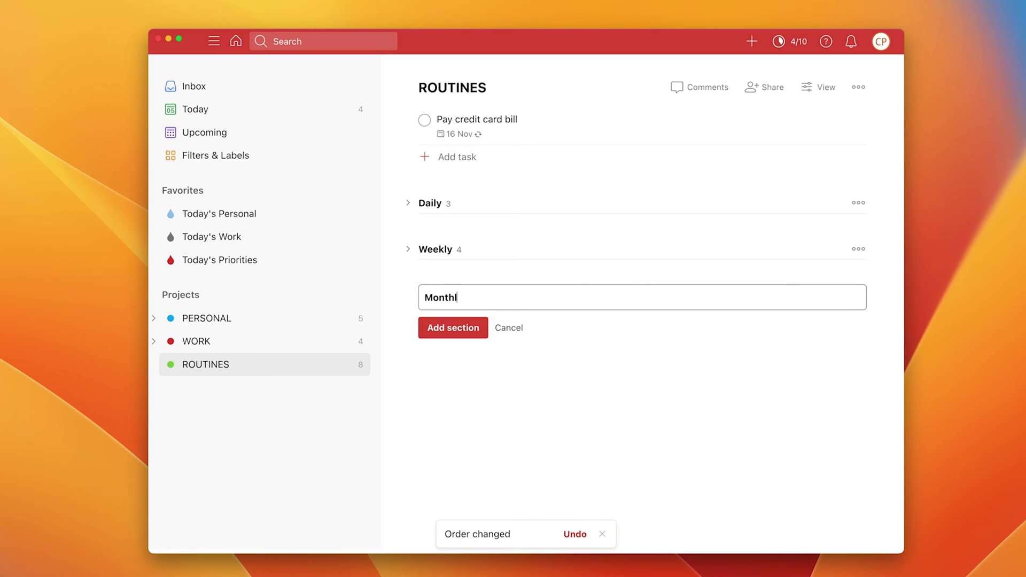
{"action": "type", "text": "y"}
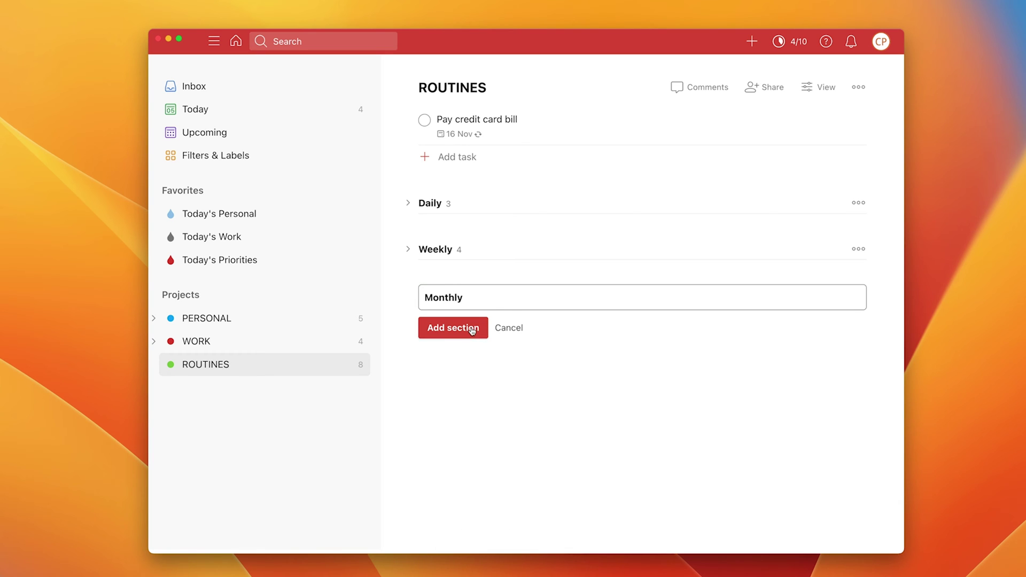
{"action": "left_click", "coordinate": [485, 328]}
{"action": "left_click_drag", "start_coordinate": [408, 118], "coordinate": [410, 304]}
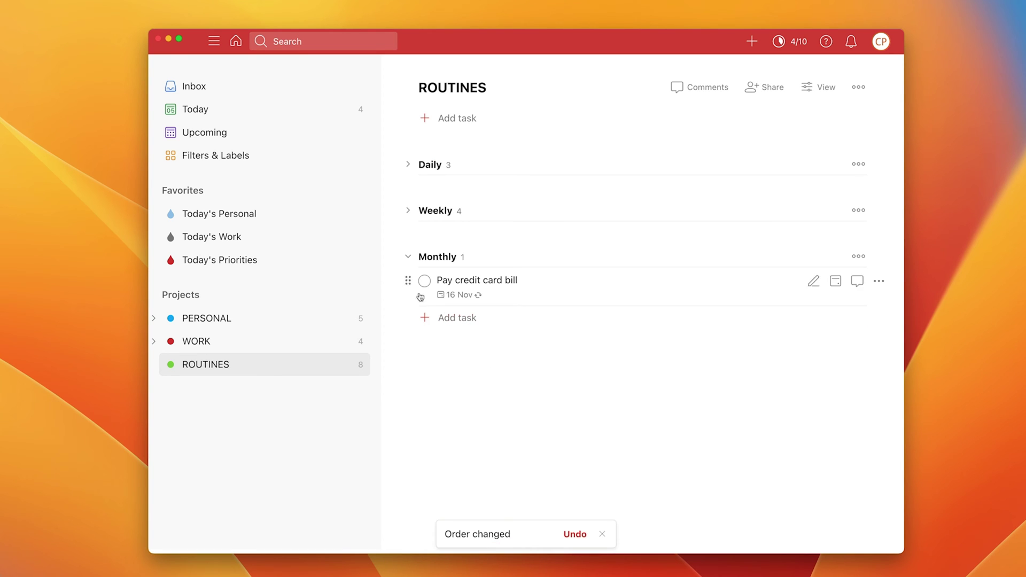
Step: Expand the Weekly and Daily sections again and switch to the WORK project
{"action": "left_click", "coordinate": [408, 211]}
{"action": "left_click", "coordinate": [408, 165]}
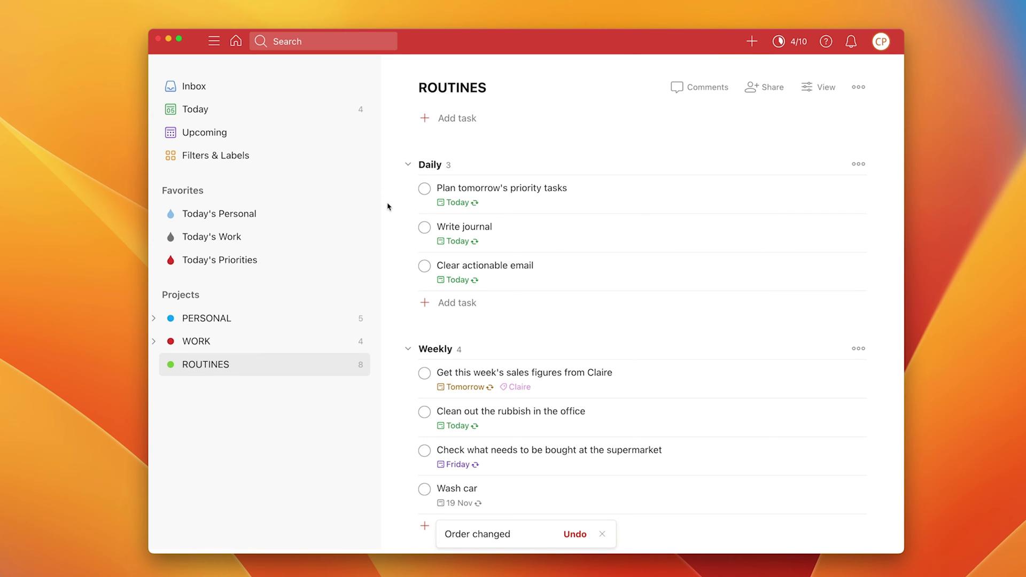
{"action": "scroll", "coordinate": [389, 207], "scroll_direction": "down", "scroll_amount": 5}
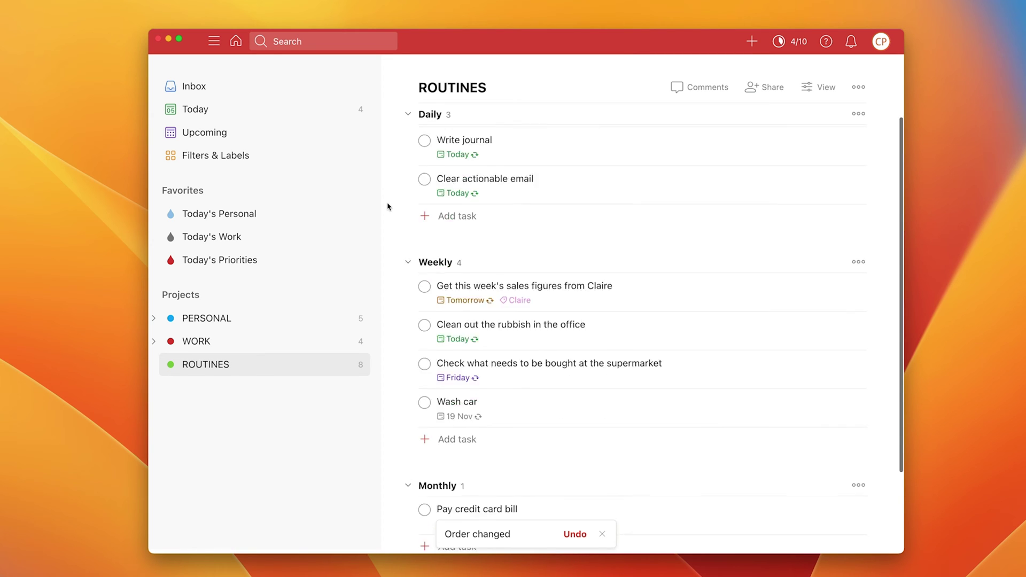
{"action": "scroll", "coordinate": [428, 217], "scroll_direction": "up", "scroll_amount": 5}
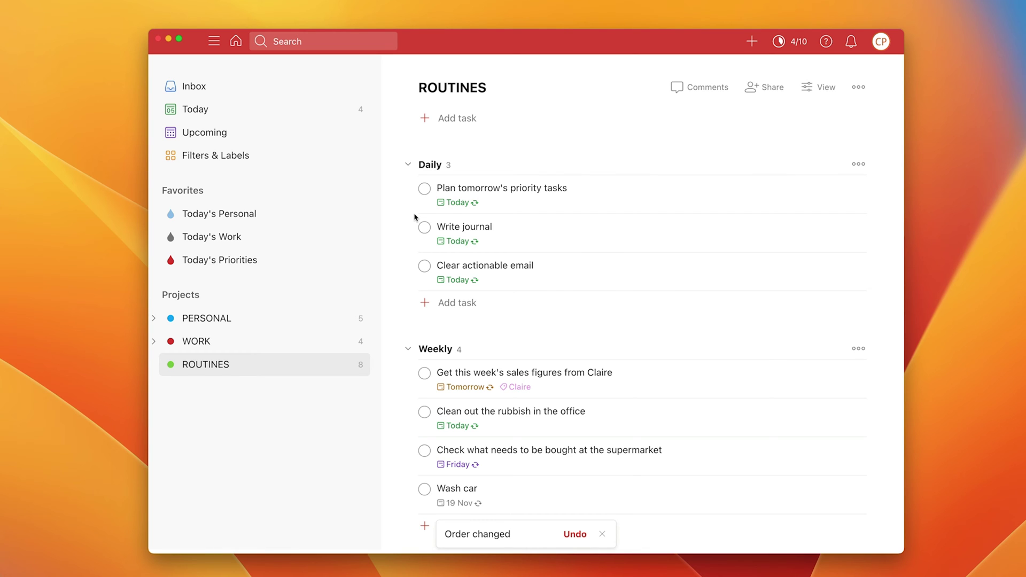
{"action": "left_click", "coordinate": [190, 346]}
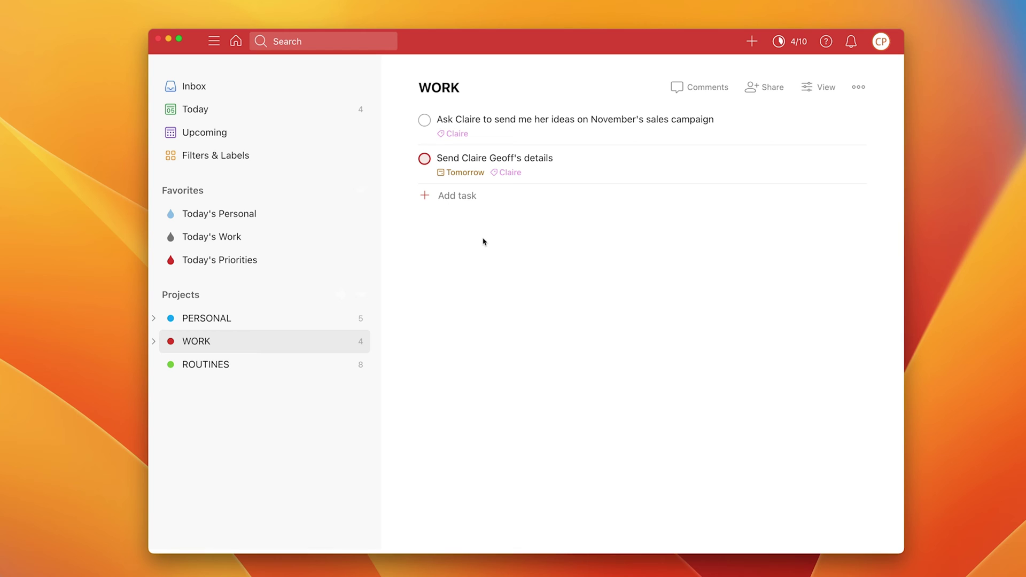
Step: Peek at WORK's actions menu, then browse Inbox, Today, ROUTINES, WORK and PERSONAL
{"action": "left_click", "coordinate": [858, 90]}
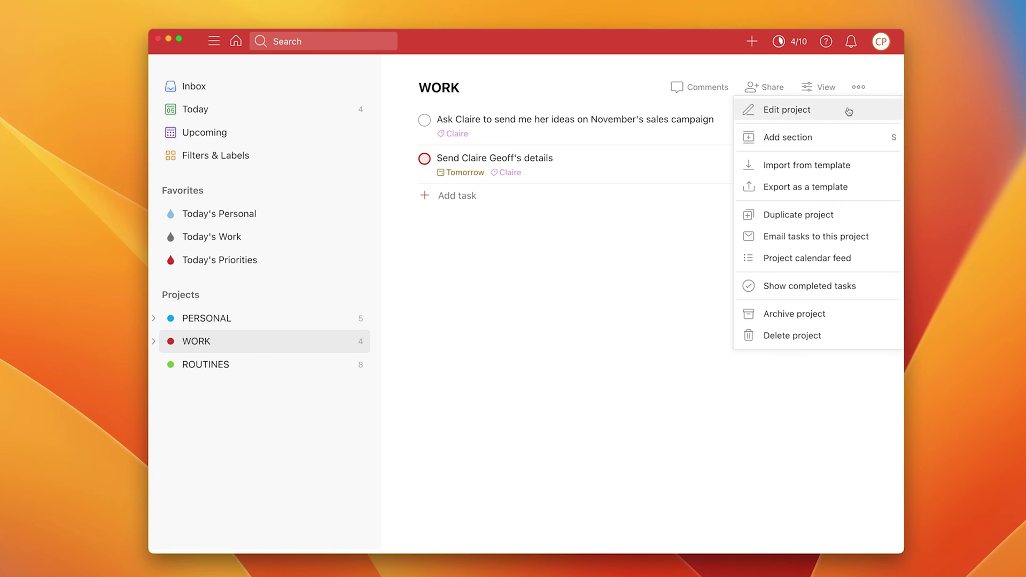
{"action": "left_click", "coordinate": [627, 204]}
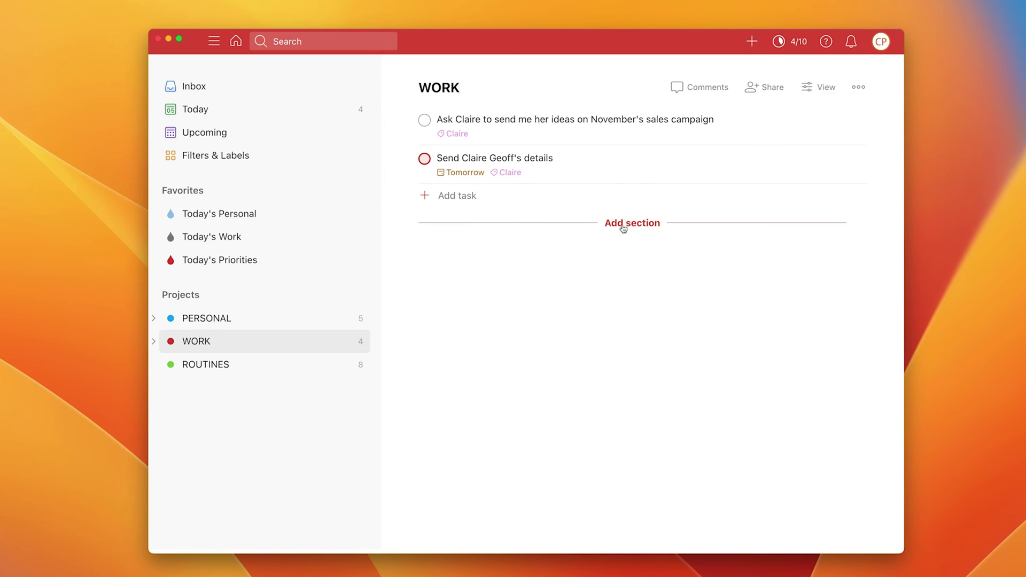
{"action": "left_click", "coordinate": [225, 94]}
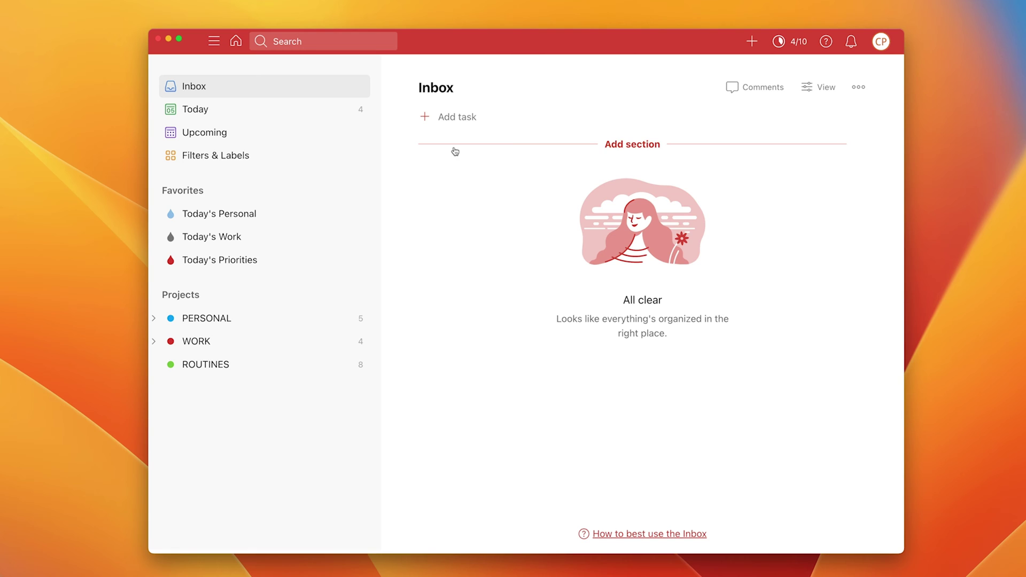
{"action": "left_click", "coordinate": [224, 117]}
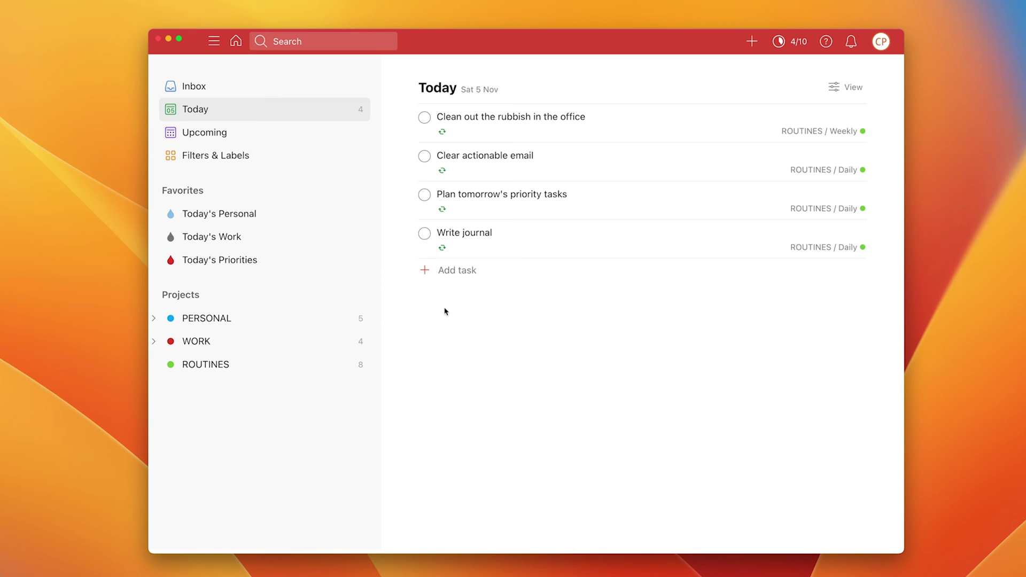
{"action": "left_click", "coordinate": [190, 368]}
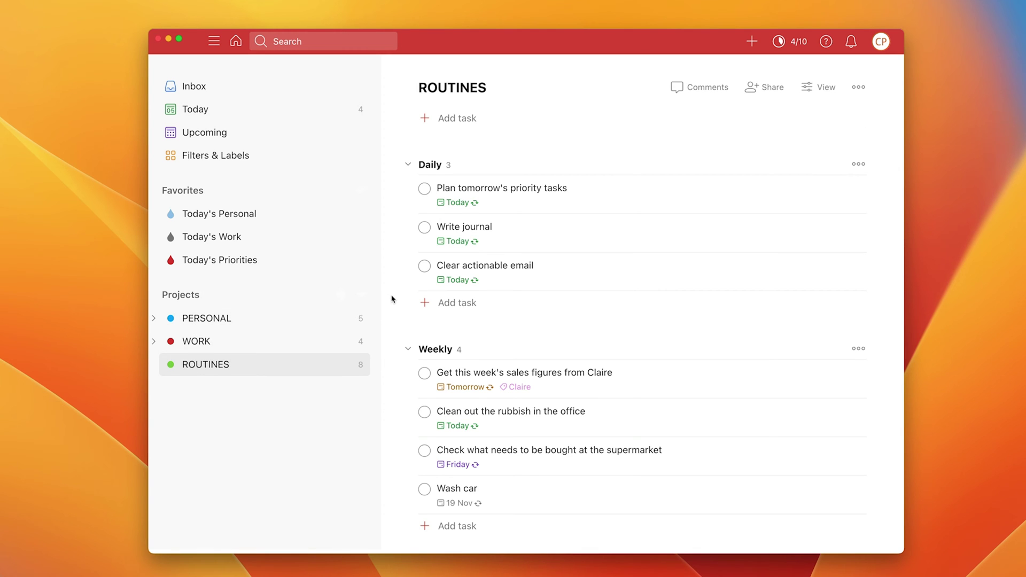
{"action": "left_click", "coordinate": [226, 346]}
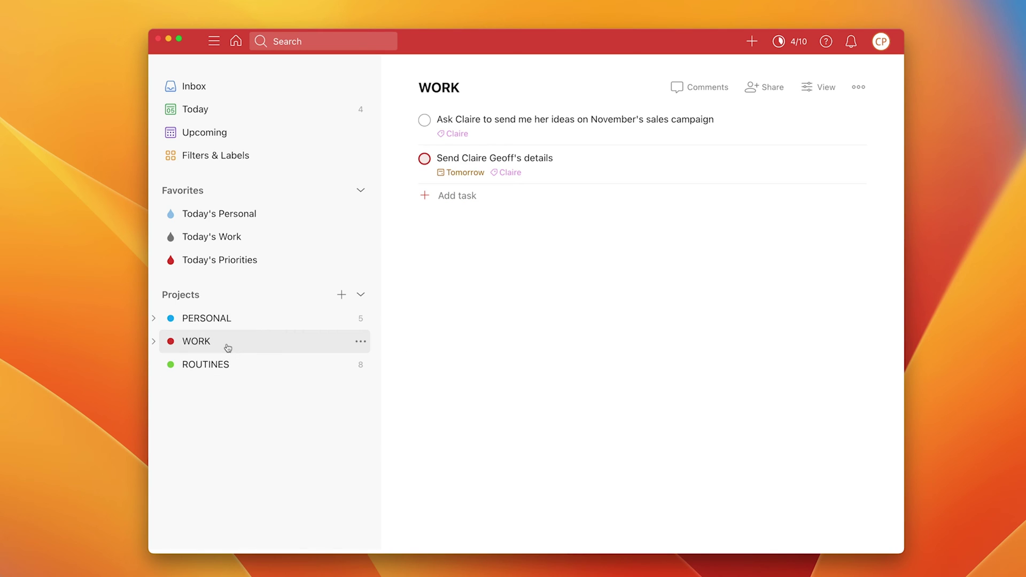
{"action": "left_click", "coordinate": [265, 323]}
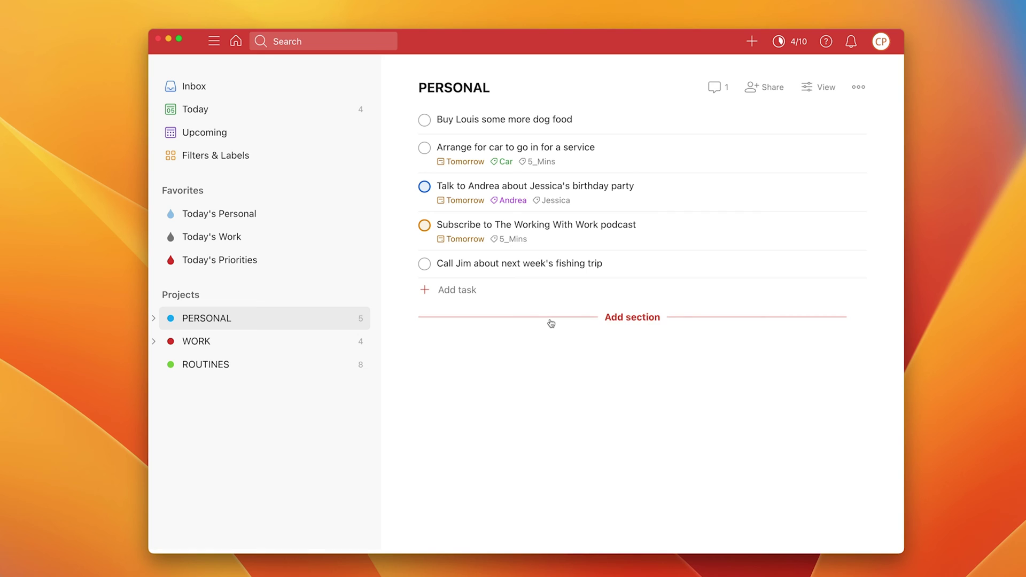
Step: Show PERSONAL as a board and drag the podcast task card to another spot
{"action": "left_click", "coordinate": [827, 87]}
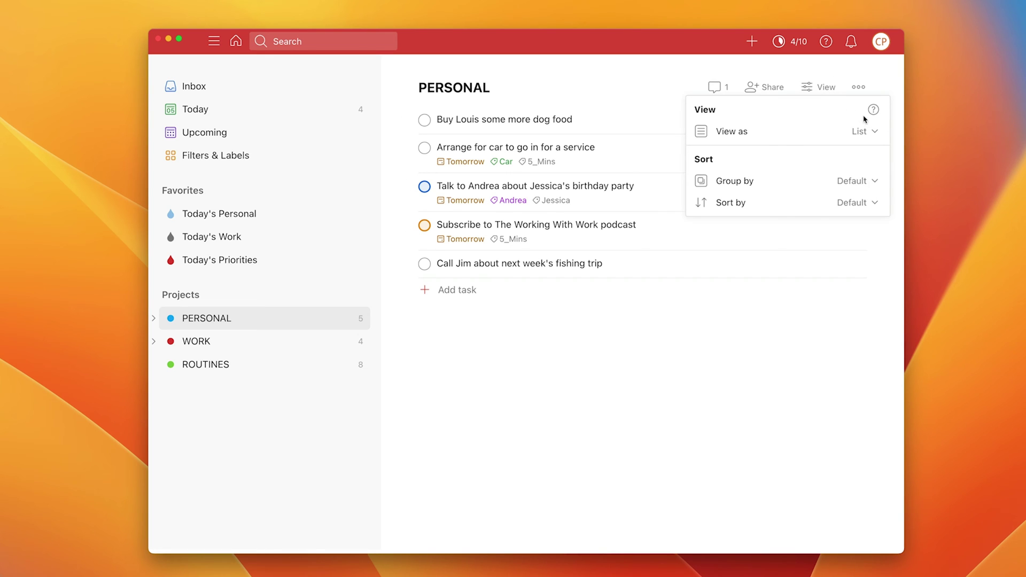
{"action": "left_click", "coordinate": [870, 132]}
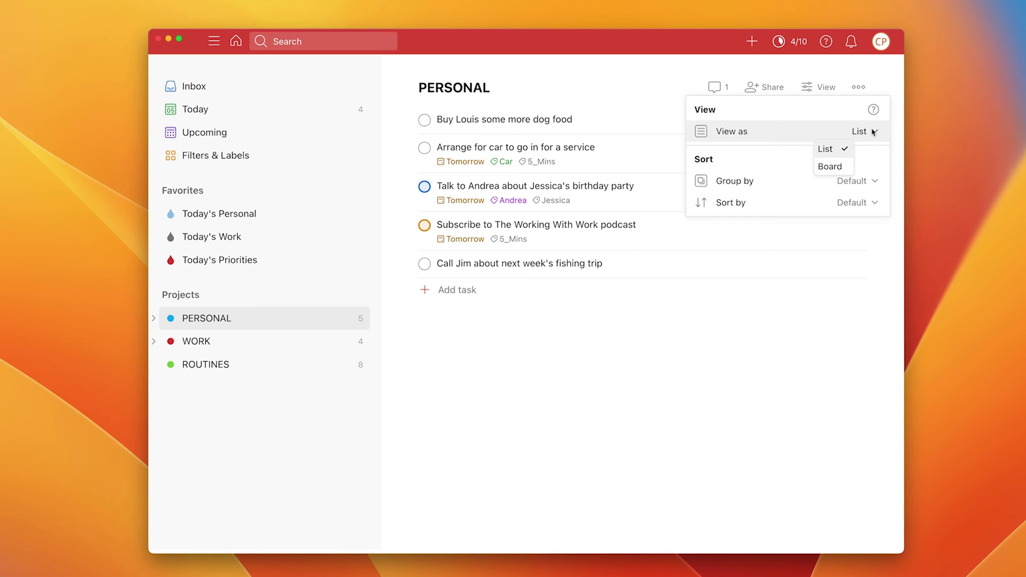
{"action": "left_click", "coordinate": [844, 167]}
{"action": "left_click", "coordinate": [787, 365]}
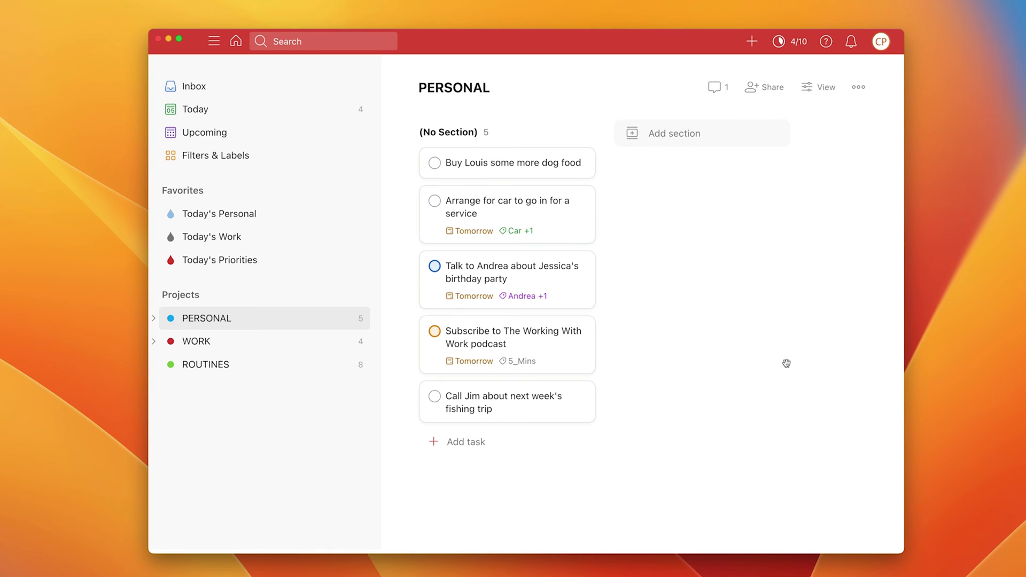
{"action": "left_click_drag", "start_coordinate": [557, 351], "coordinate": [478, 332]}
Step: Return PERSONAL to list layout and go back to the ROUTINES project
{"action": "left_click", "coordinate": [837, 89]}
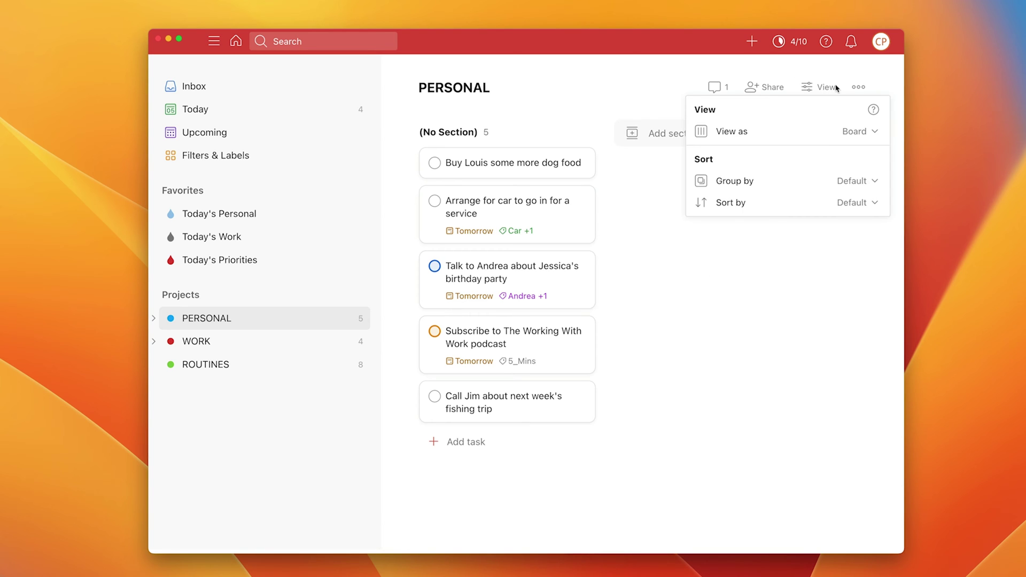
{"action": "left_click", "coordinate": [875, 131]}
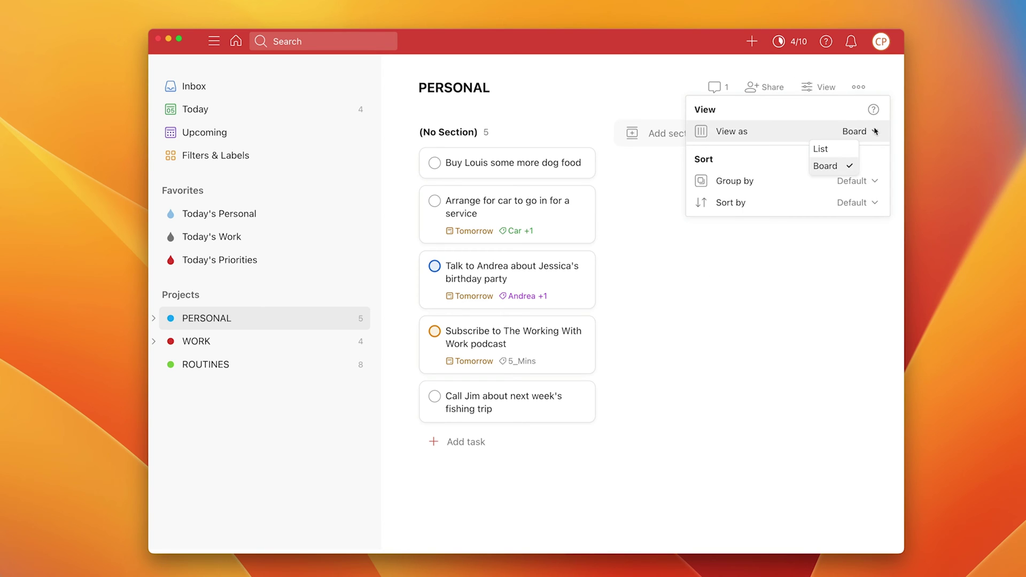
{"action": "left_click", "coordinate": [842, 150]}
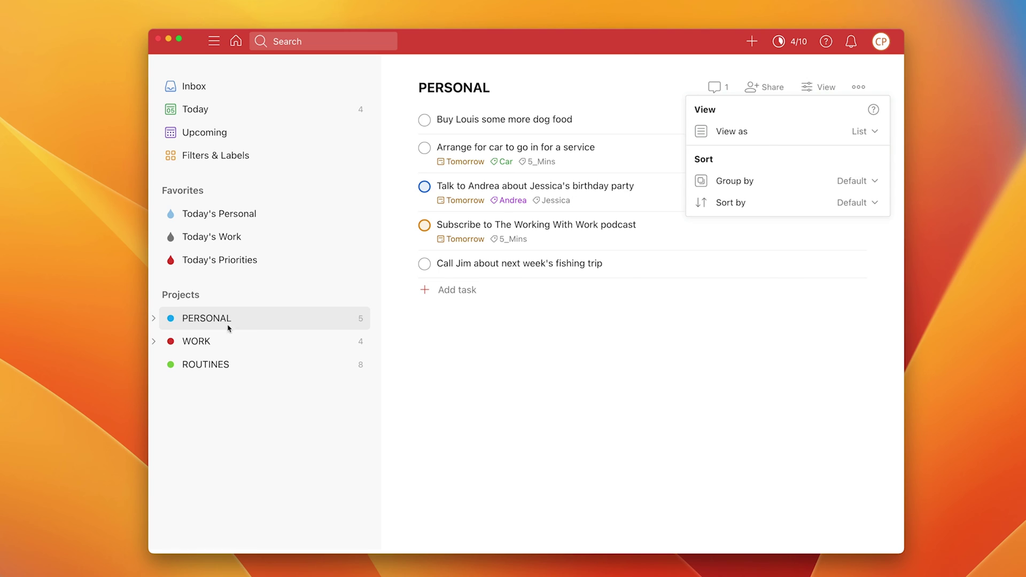
{"action": "left_click", "coordinate": [217, 369]}
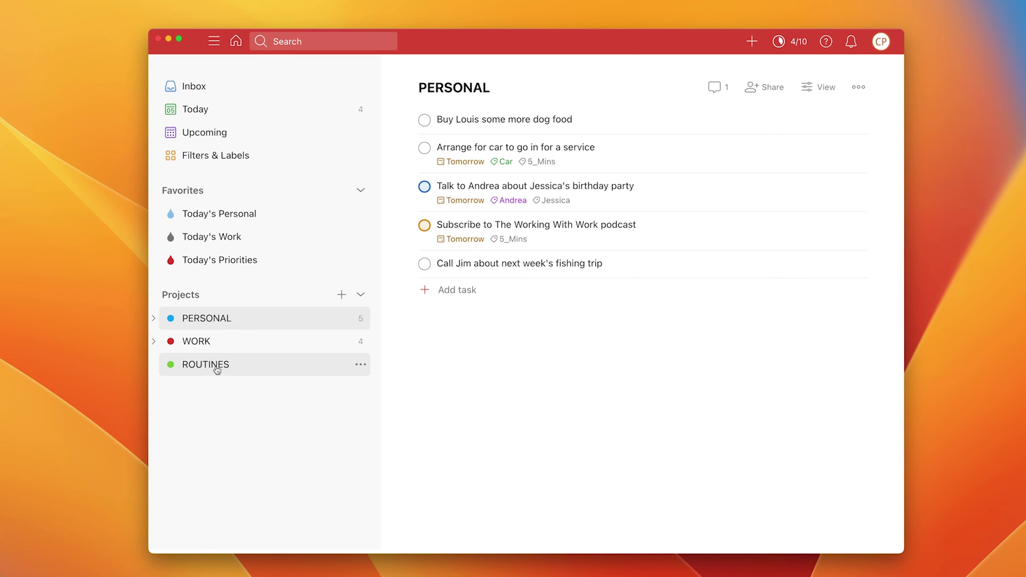
{"action": "left_click", "coordinate": [216, 369]}
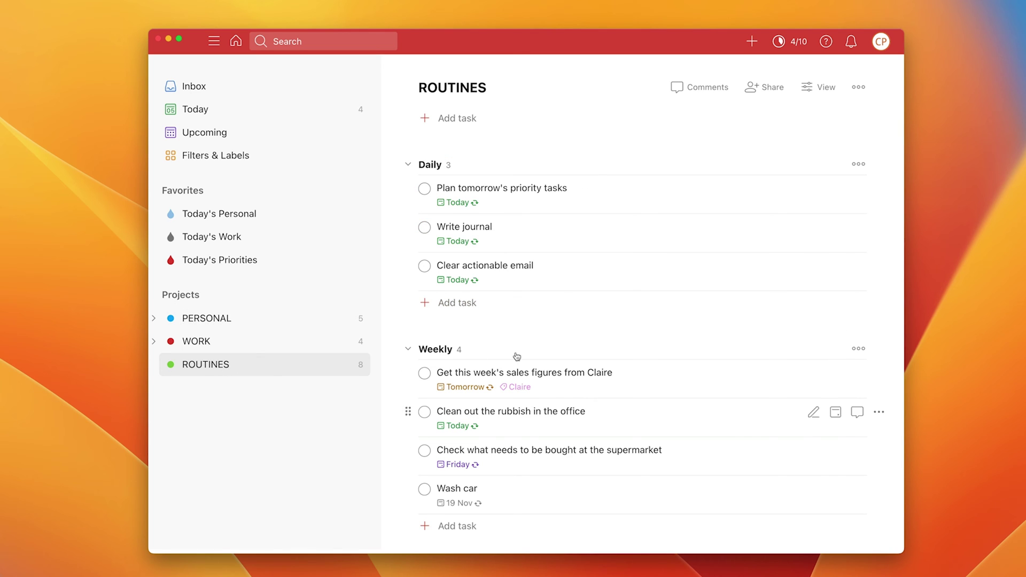
Step: Show ROUTINES as a board, hide the sidebar, and move Wash car into Monthly
{"action": "left_click", "coordinate": [859, 88]}
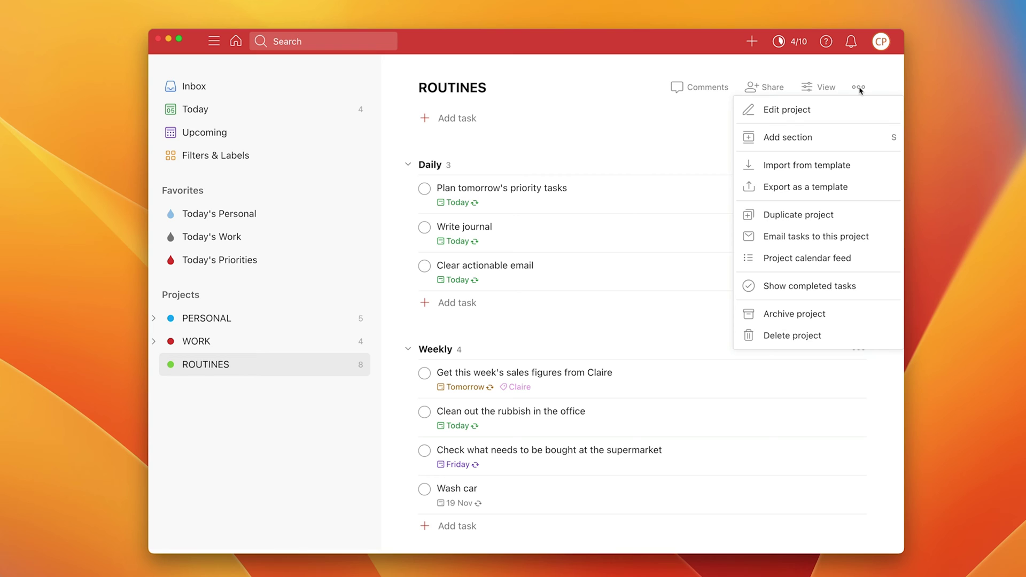
{"action": "left_click", "coordinate": [833, 89]}
{"action": "left_click", "coordinate": [834, 89]}
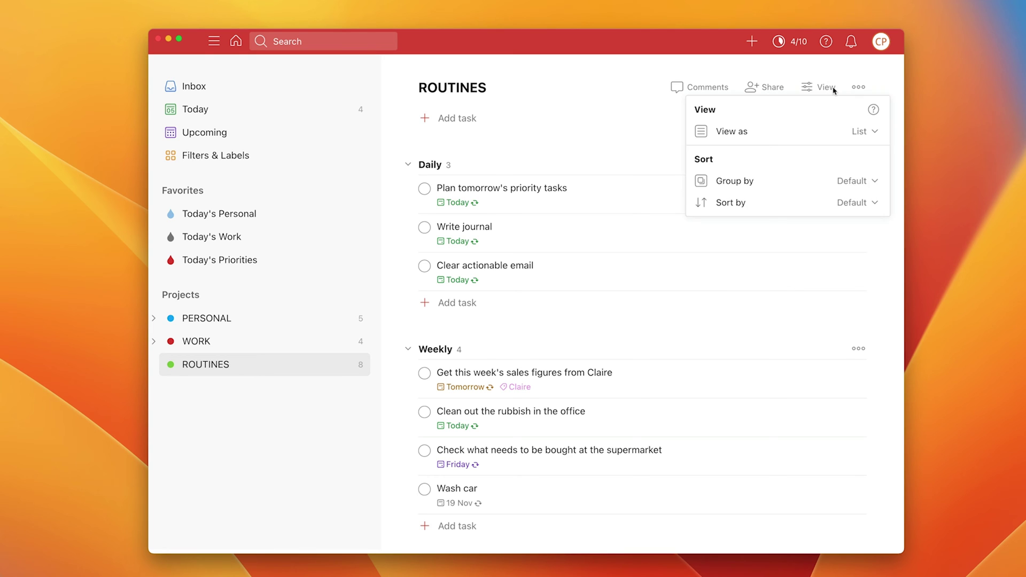
{"action": "left_click", "coordinate": [875, 132]}
{"action": "left_click", "coordinate": [849, 167]}
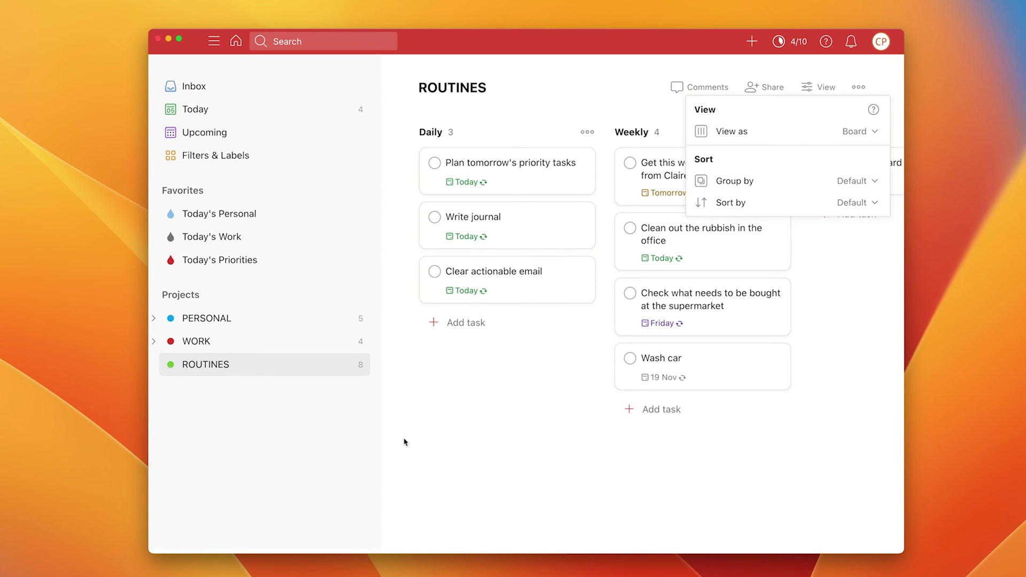
{"action": "left_click", "coordinate": [334, 436]}
{"action": "key", "text": "m"}
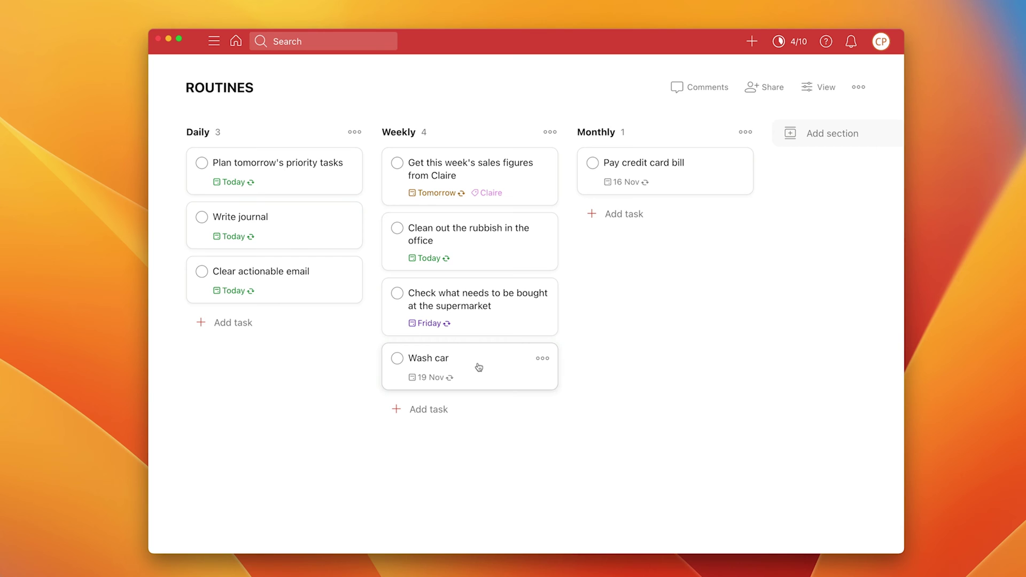
{"action": "left_click_drag", "start_coordinate": [479, 367], "coordinate": [621, 251]}
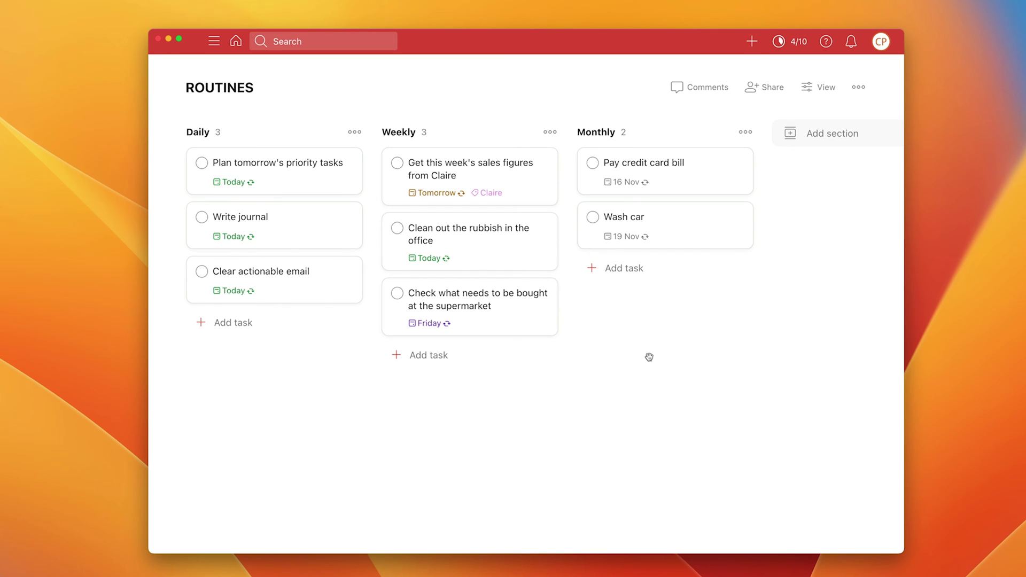
Step: Check Wash car's details to confirm its Monthly section and due date
{"action": "left_click", "coordinate": [689, 234]}
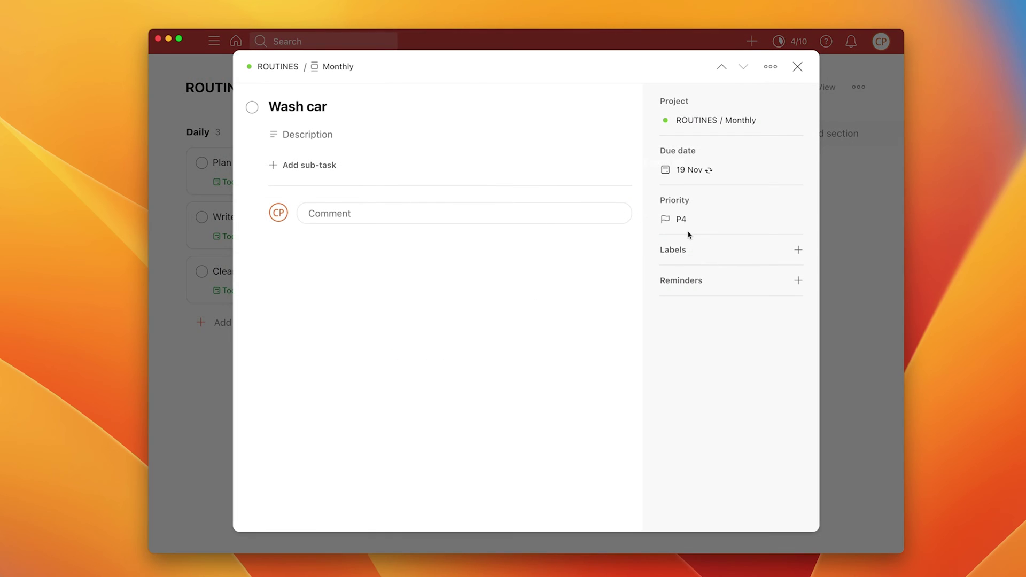
{"action": "mouse_move", "coordinate": [686, 176]}
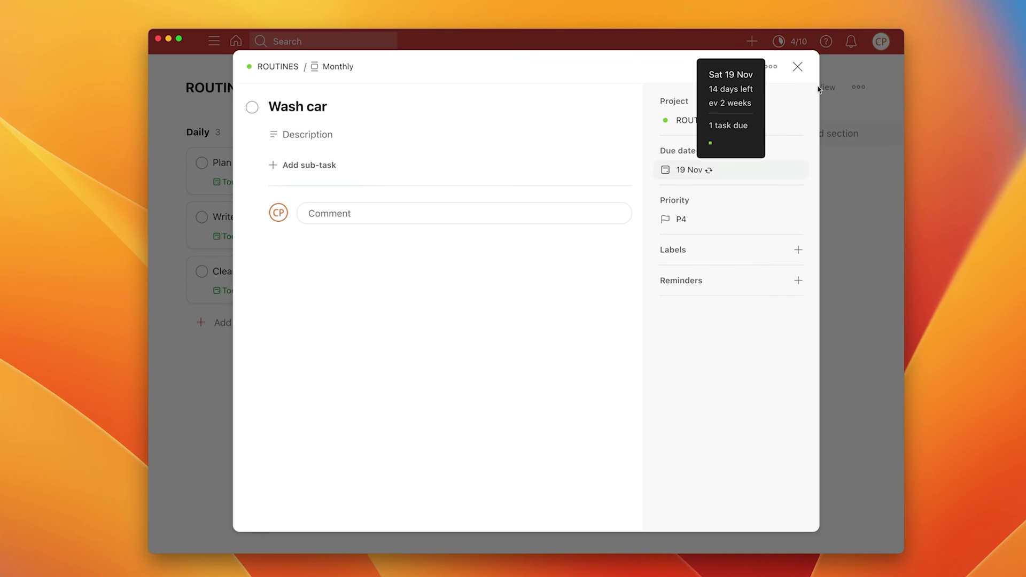
{"action": "left_click", "coordinate": [797, 67]}
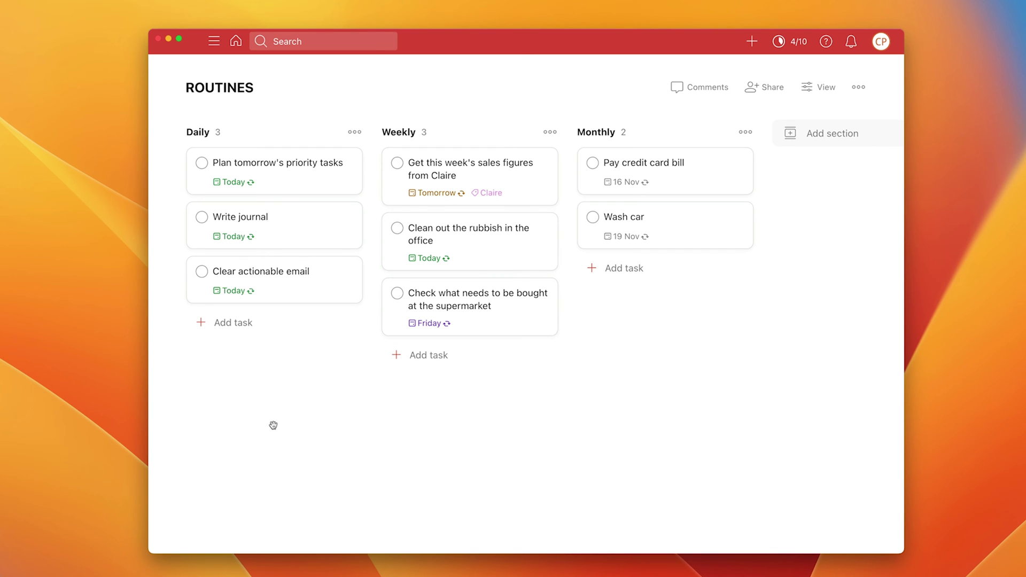
Step: Cancel a new board section, restore the sidebar, and start a new task in WORK
{"action": "left_click", "coordinate": [834, 135]}
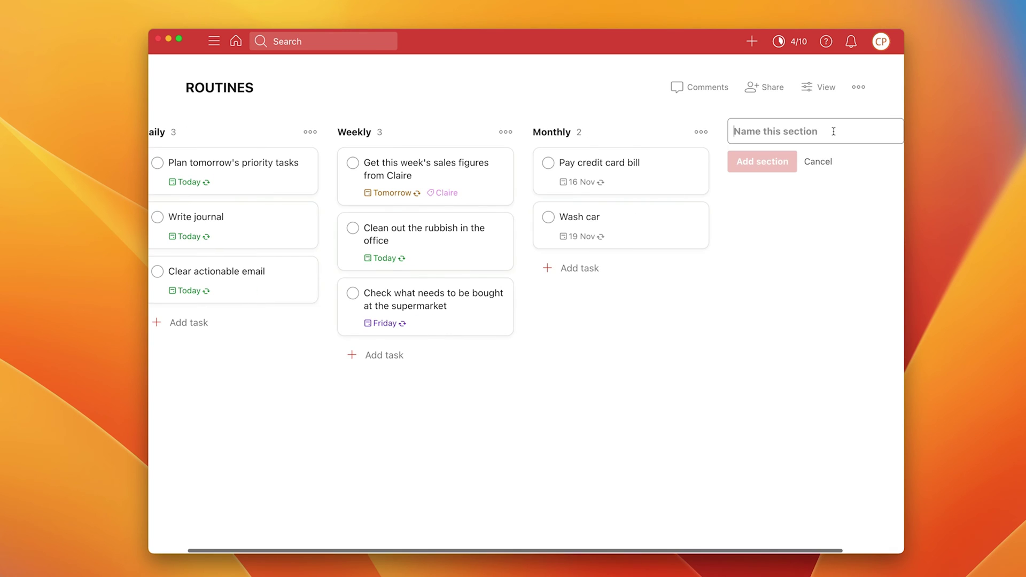
{"action": "left_click", "coordinate": [819, 161]}
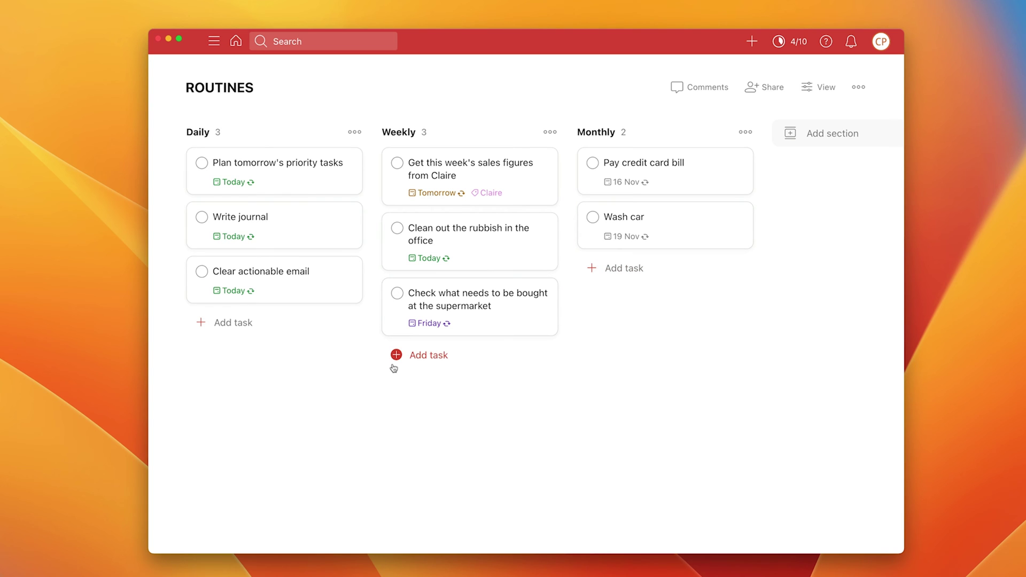
{"action": "key", "text": "m"}
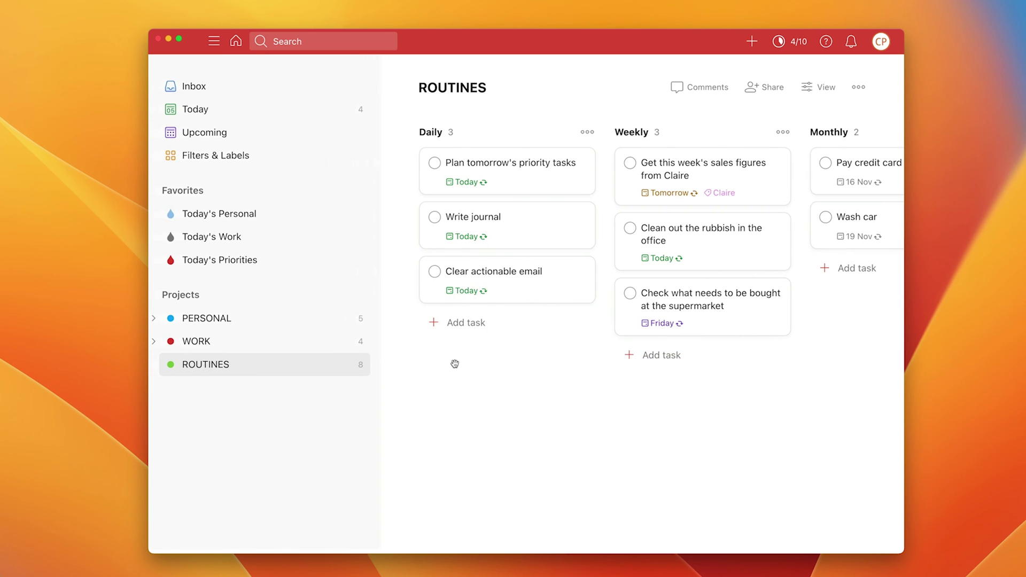
{"action": "left_click", "coordinate": [280, 350]}
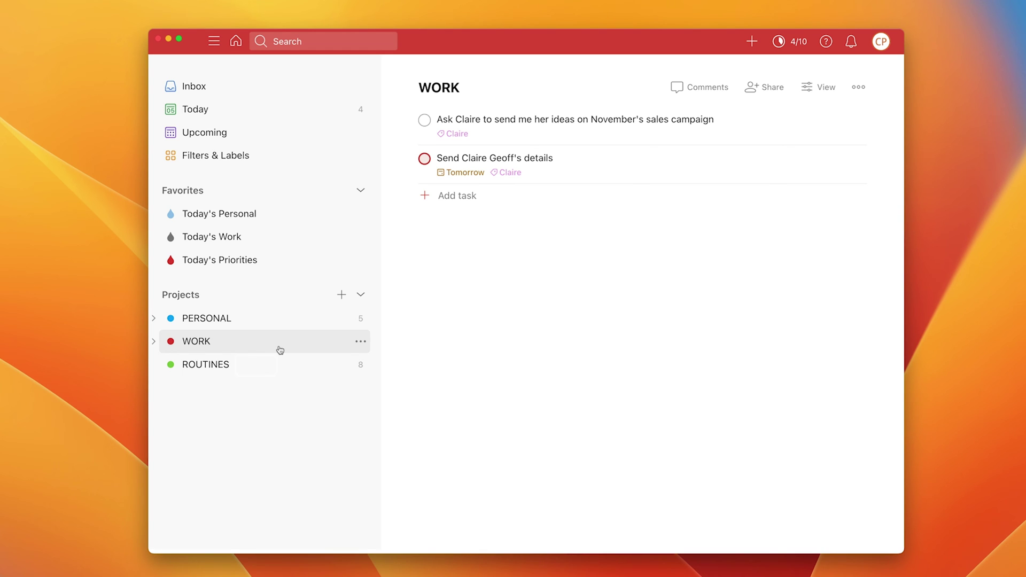
{"action": "left_click", "coordinate": [466, 199]}
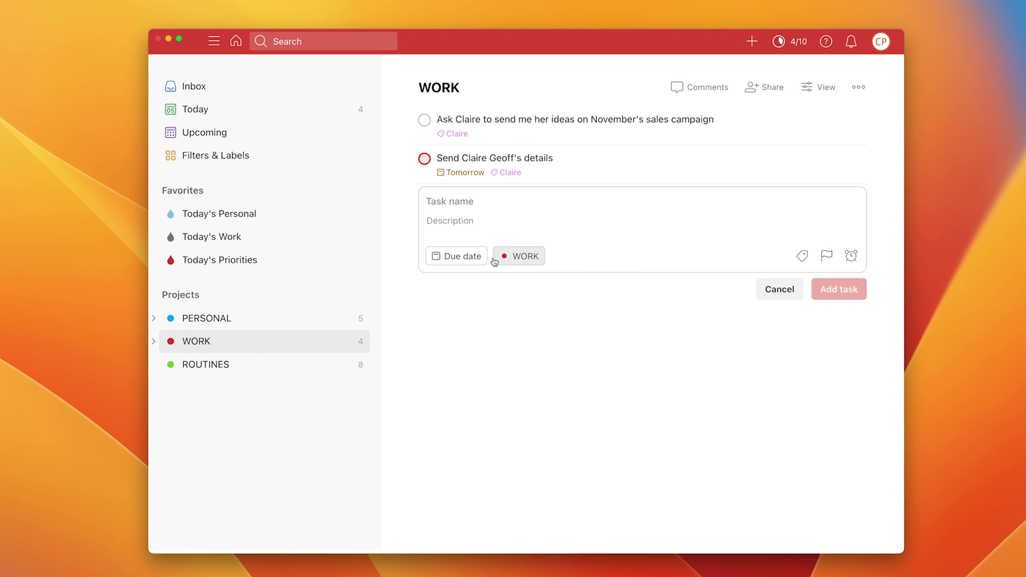
Step: Discard the pending task and add a section named Claire to the WORK project
{"action": "left_click", "coordinate": [777, 291]}
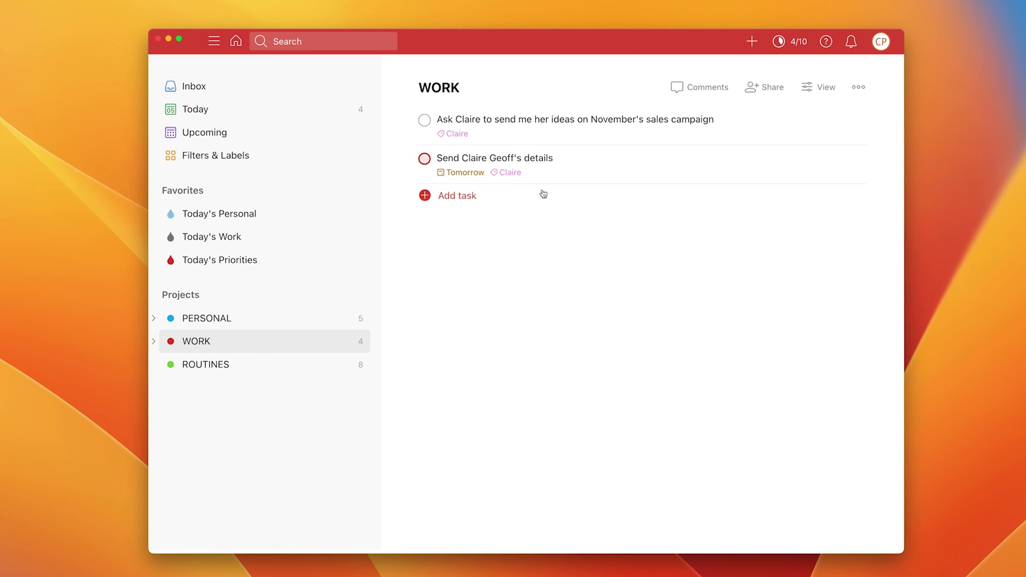
{"action": "left_click", "coordinate": [618, 224]}
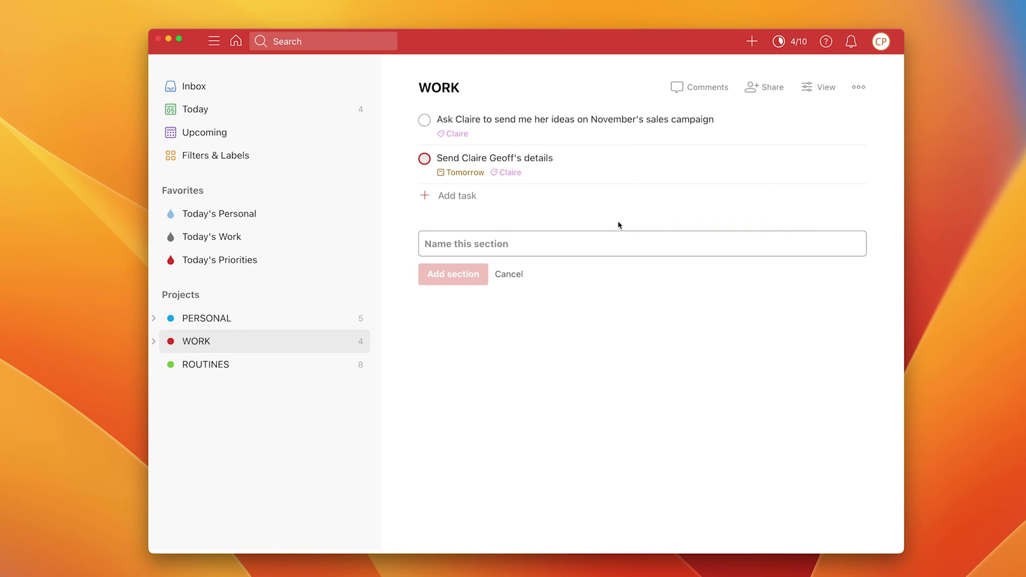
{"action": "type", "text": "Claire"}
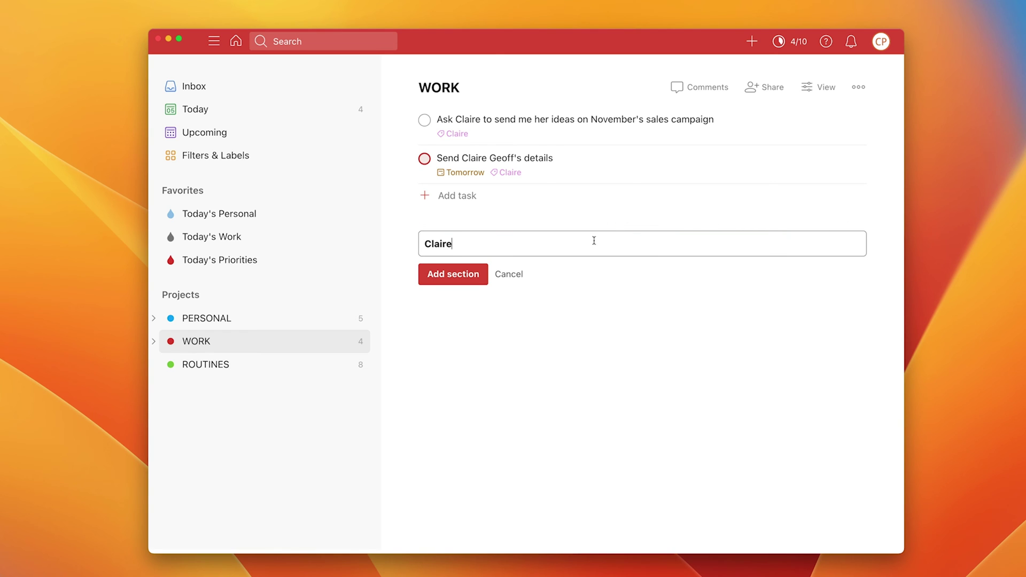
{"action": "left_click", "coordinate": [462, 278]}
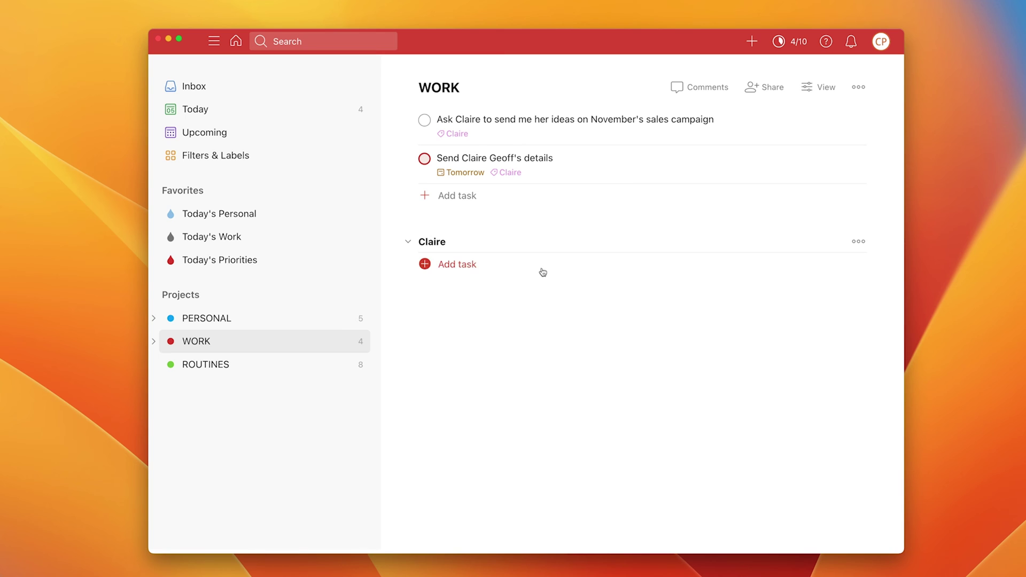
Step: Abandon a stray task draft and add a second WORK section named Geoff
{"action": "left_click", "coordinate": [468, 264]}
{"action": "type", "text": "G"}
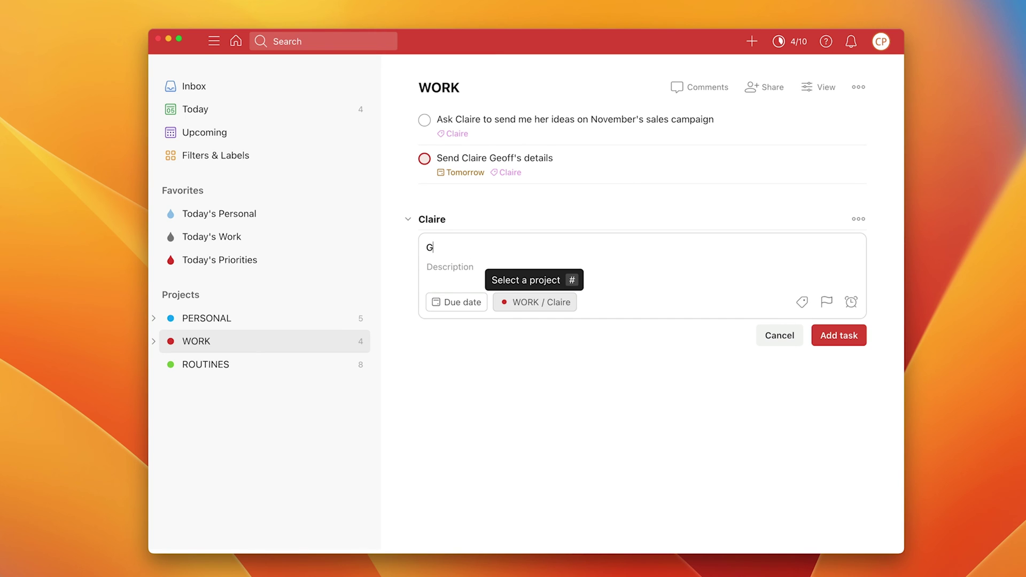
{"action": "type", "text": "eo"}
{"action": "type", "text": "rr"}
{"action": "key", "text": "BackSpace"}
{"action": "key", "text": "BackSpace"}
{"action": "type", "text": "f"}
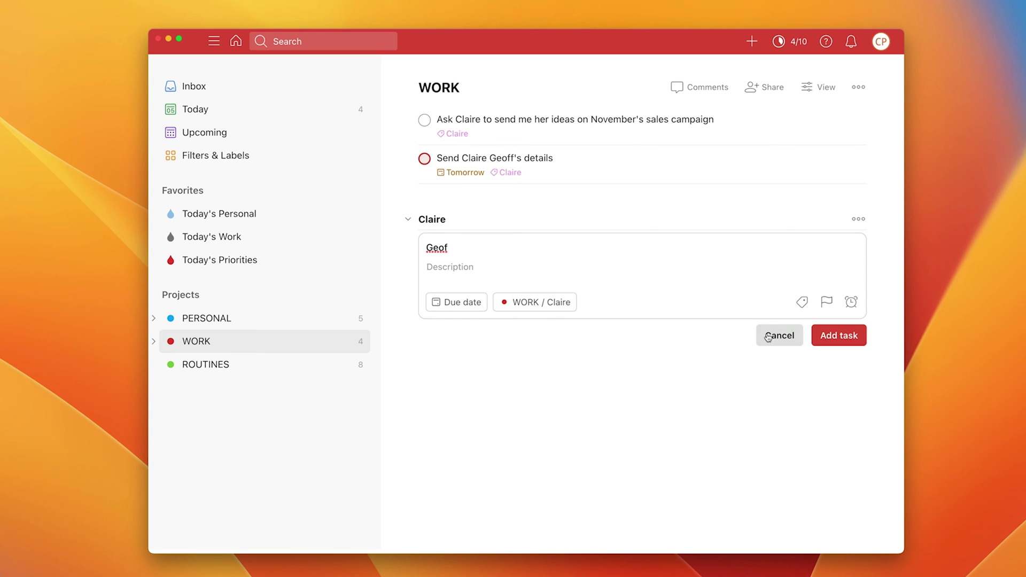
{"action": "left_click", "coordinate": [779, 336]}
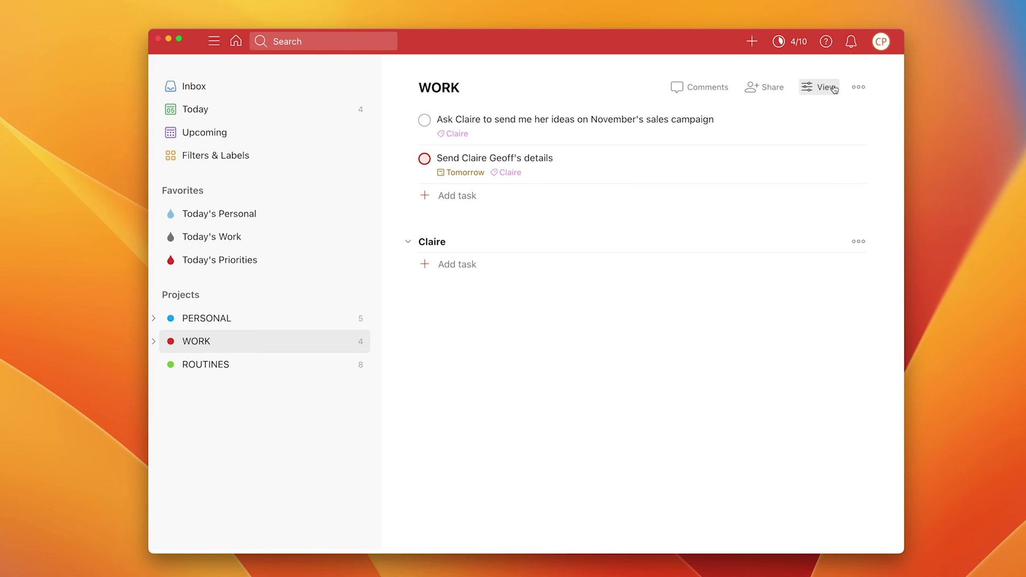
{"action": "left_click", "coordinate": [857, 87]}
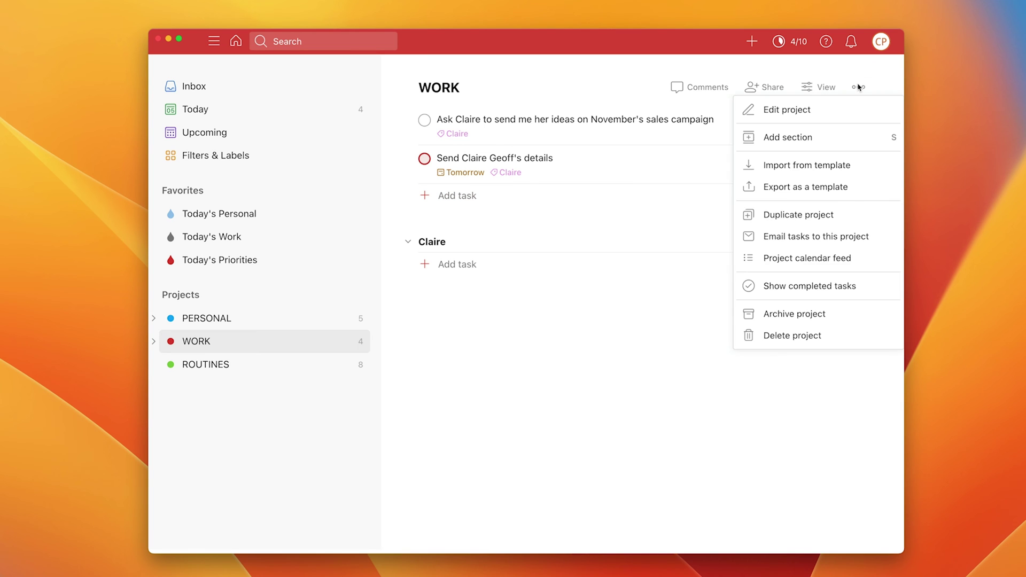
{"action": "left_click", "coordinate": [790, 139]}
{"action": "type", "text": "G"}
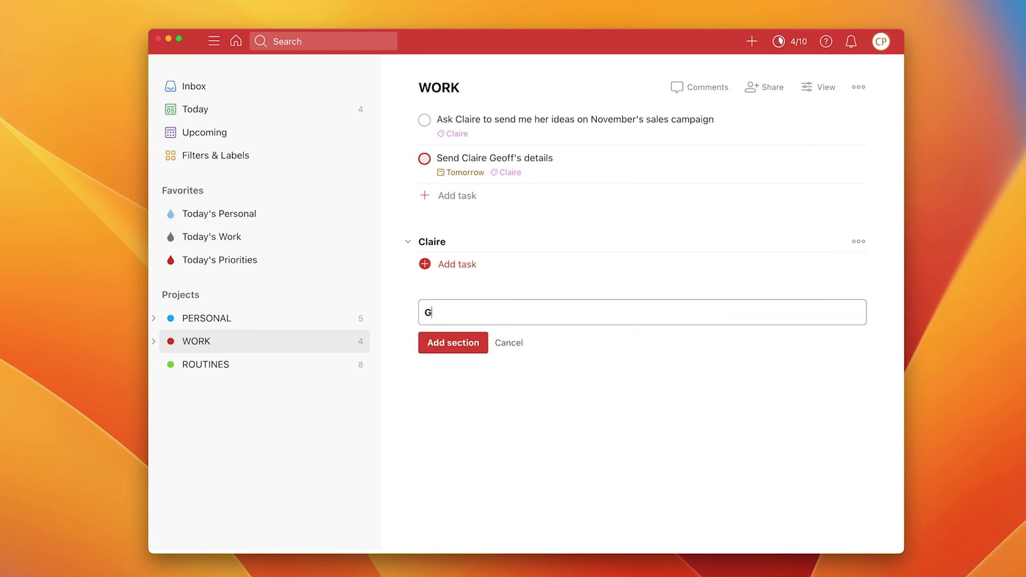
{"action": "type", "text": "eoff"}
{"action": "left_click", "coordinate": [456, 343]}
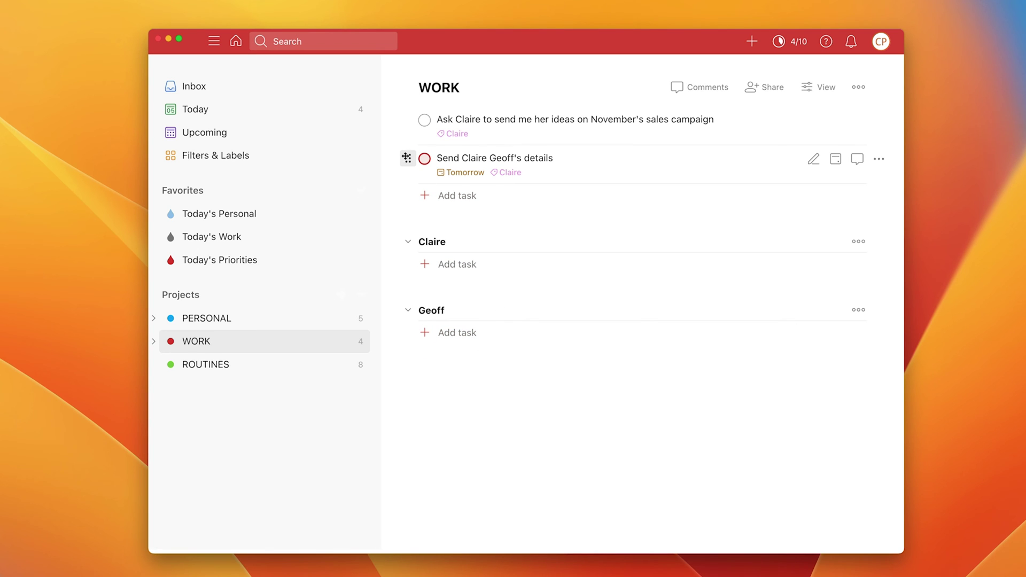
Step: Switch WORK to board view with Ask Claire and Send Claire Geoff's details both in Claire
{"action": "left_click_drag", "start_coordinate": [406, 158], "coordinate": [412, 296]}
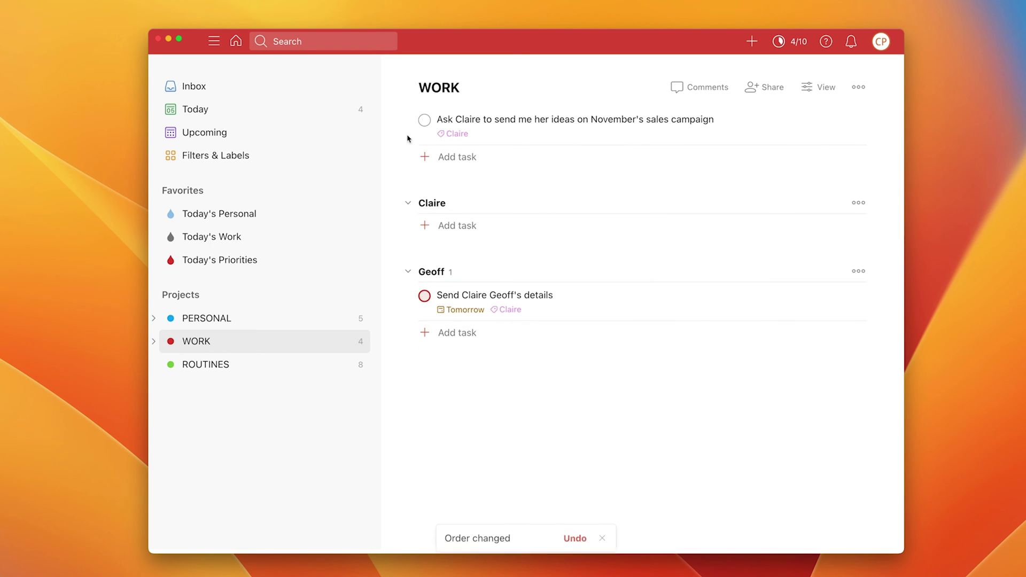
{"action": "left_click_drag", "start_coordinate": [408, 117], "coordinate": [407, 204]}
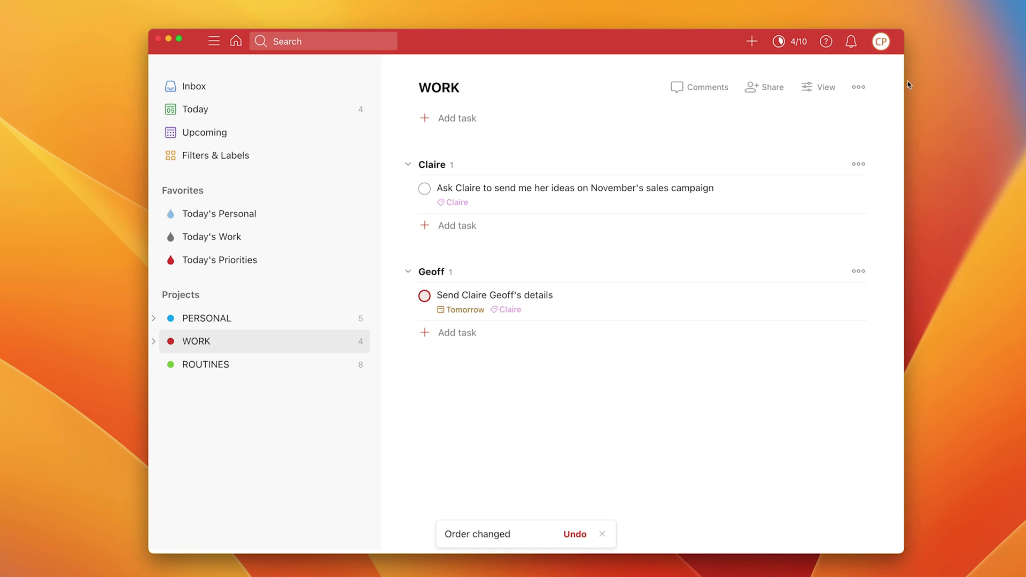
{"action": "left_click", "coordinate": [827, 91]}
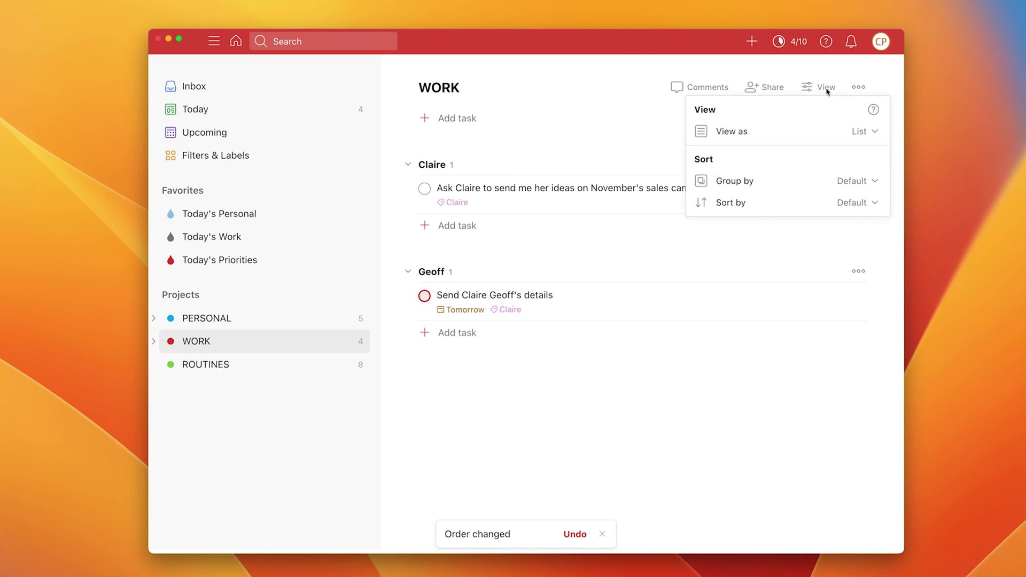
{"action": "left_click", "coordinate": [763, 134]}
{"action": "left_click", "coordinate": [830, 166]}
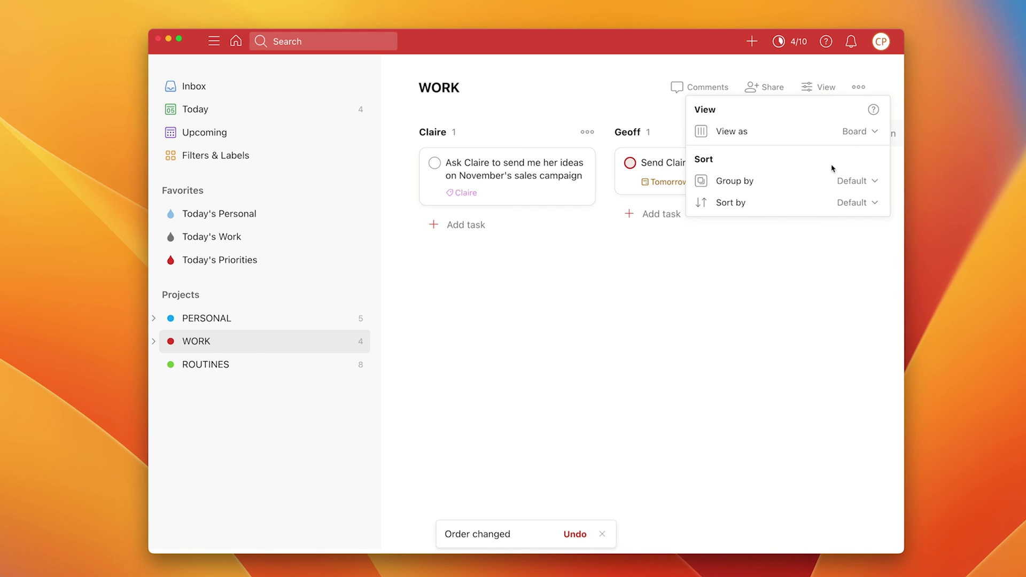
{"action": "left_click", "coordinate": [623, 400]}
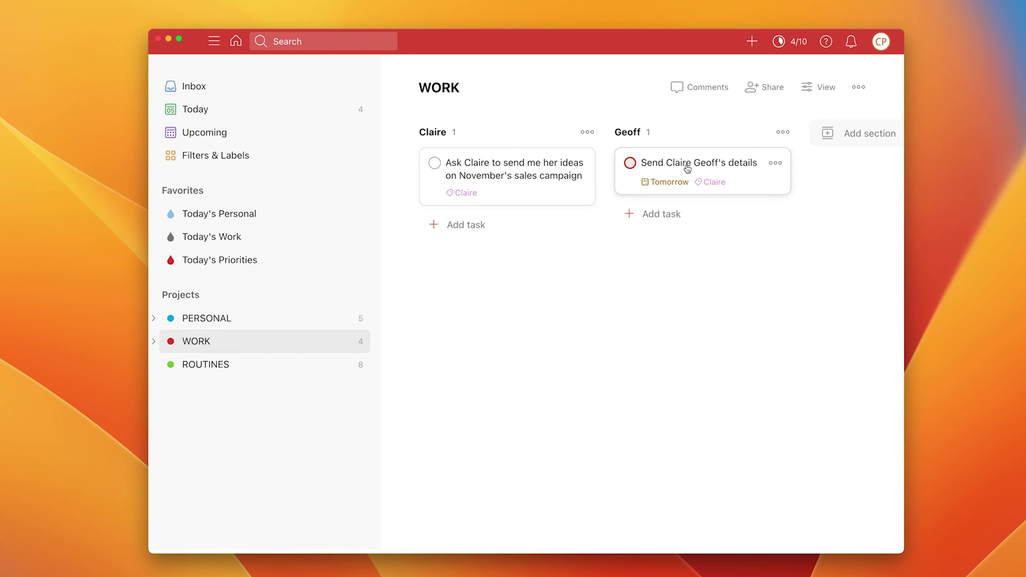
{"action": "left_click_drag", "start_coordinate": [688, 169], "coordinate": [476, 239]}
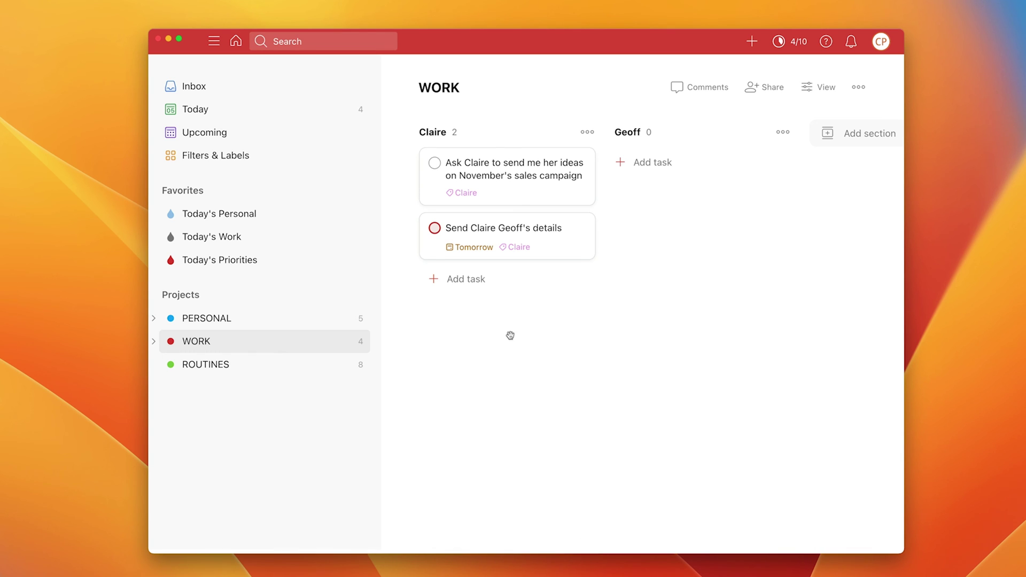
Step: Open ROUTINES and switch its layout from board back to list
{"action": "left_click", "coordinate": [238, 369]}
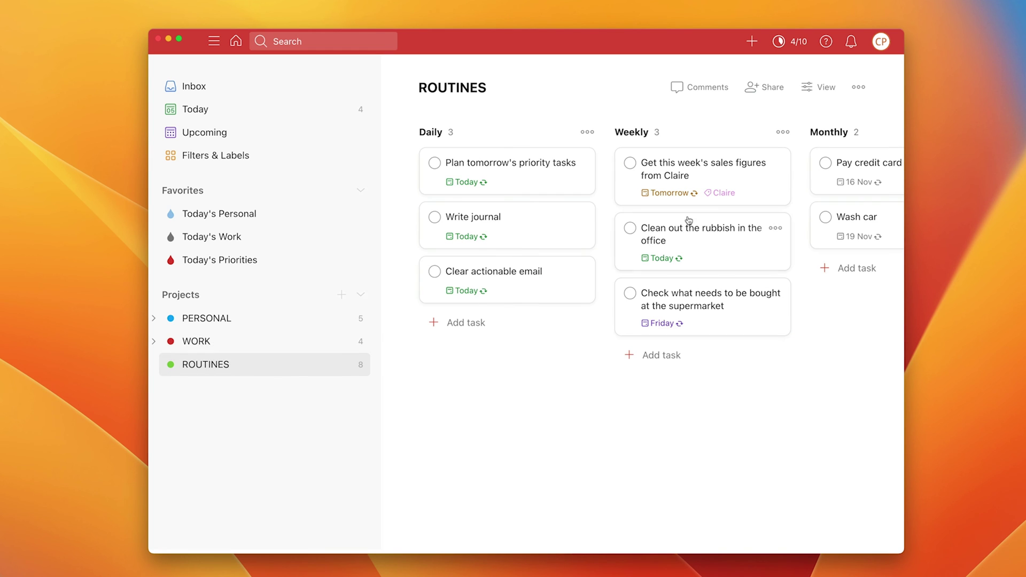
{"action": "left_click", "coordinate": [826, 90]}
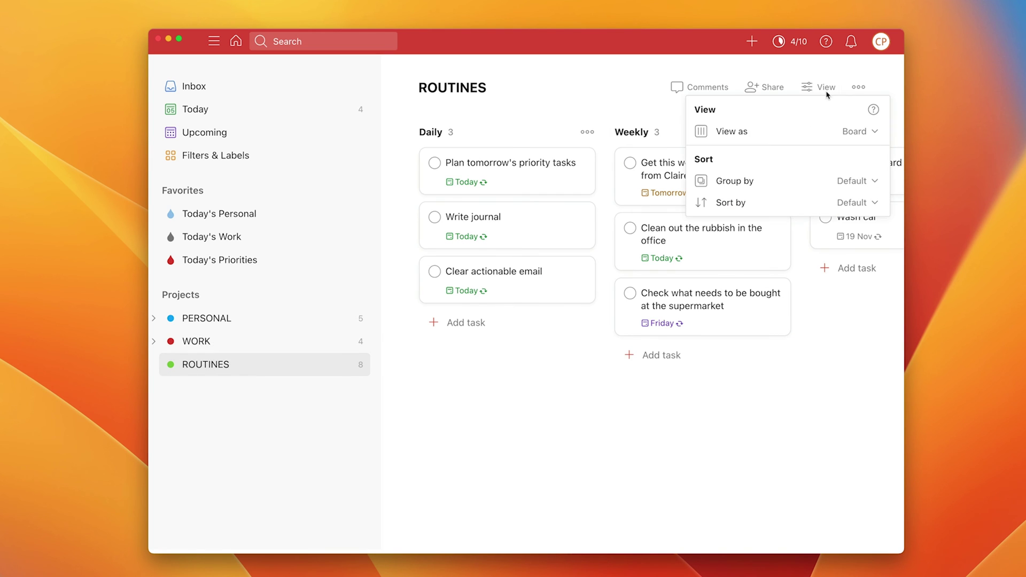
{"action": "left_click", "coordinate": [873, 133]}
{"action": "left_click", "coordinate": [848, 149]}
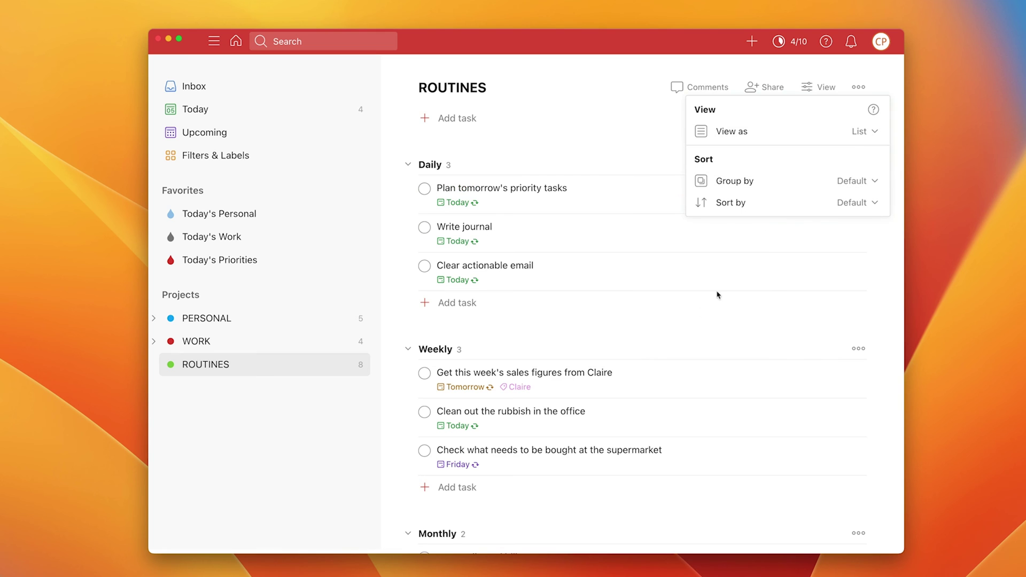
{"action": "left_click", "coordinate": [689, 325]}
Step: Collapse the Weekly and Monthly sections, leaving Daily expanded
{"action": "scroll", "coordinate": [688, 326], "scroll_direction": "down", "scroll_amount": 1}
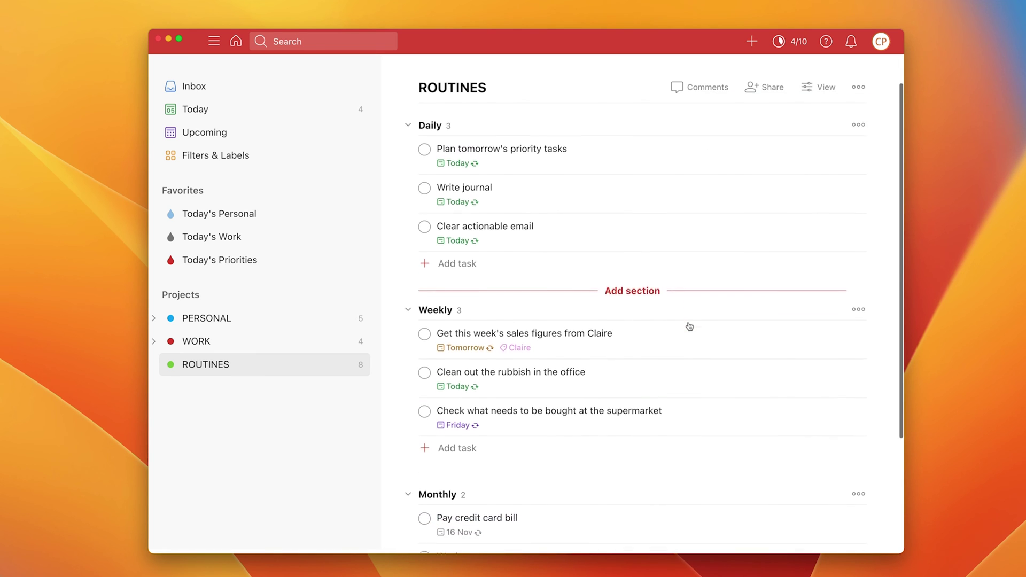
{"action": "scroll", "coordinate": [688, 326], "scroll_direction": "up", "scroll_amount": 1}
{"action": "scroll", "coordinate": [690, 327], "scroll_direction": "down", "scroll_amount": 5}
{"action": "scroll", "coordinate": [660, 211], "scroll_direction": "up", "scroll_amount": 5}
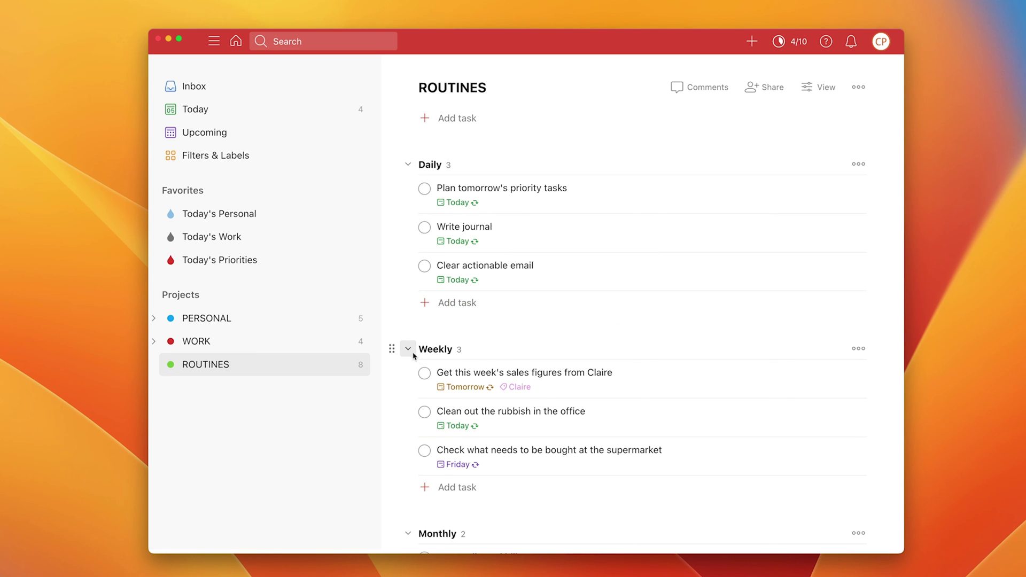
{"action": "left_click", "coordinate": [411, 353]}
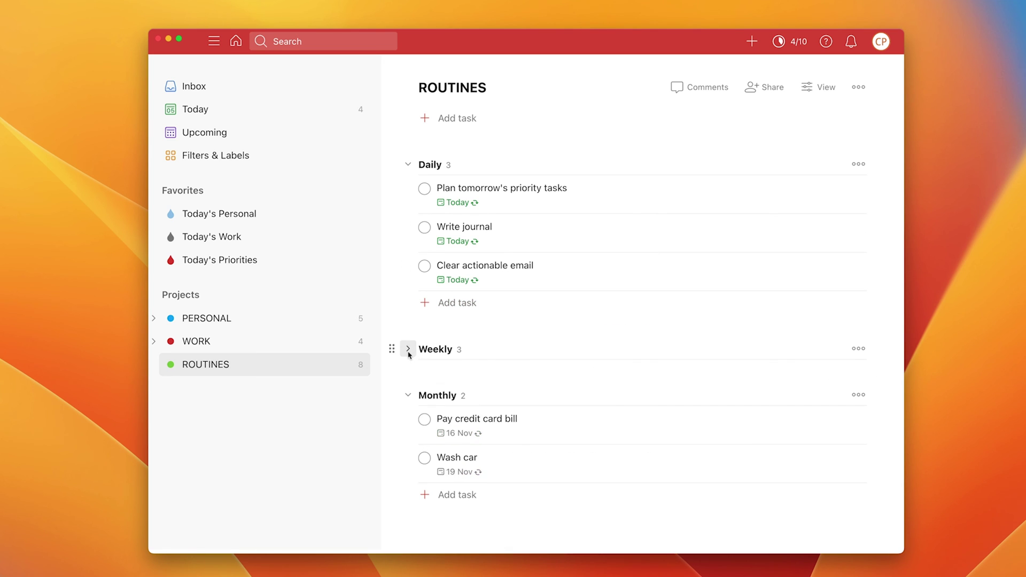
{"action": "left_click", "coordinate": [408, 396]}
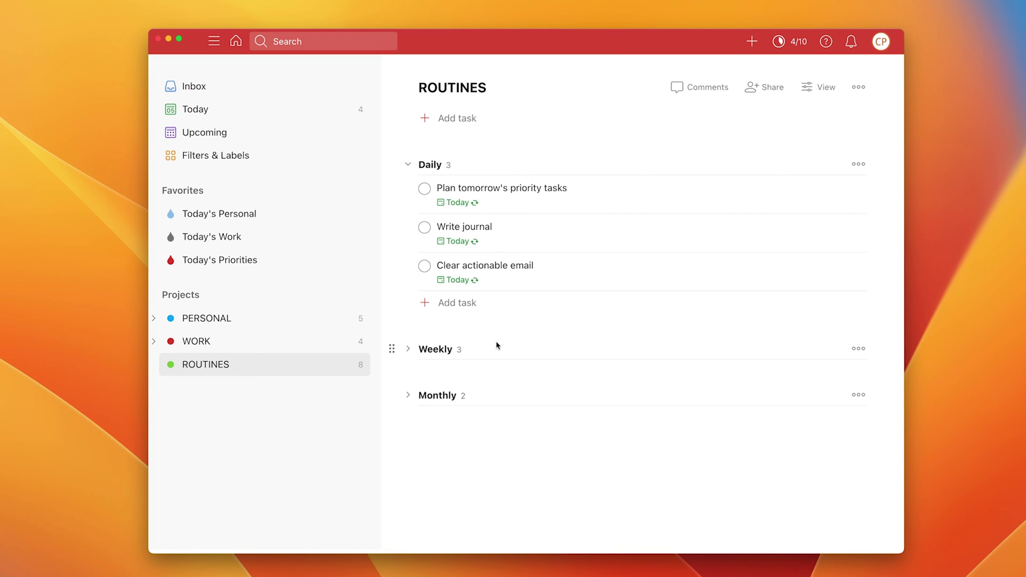